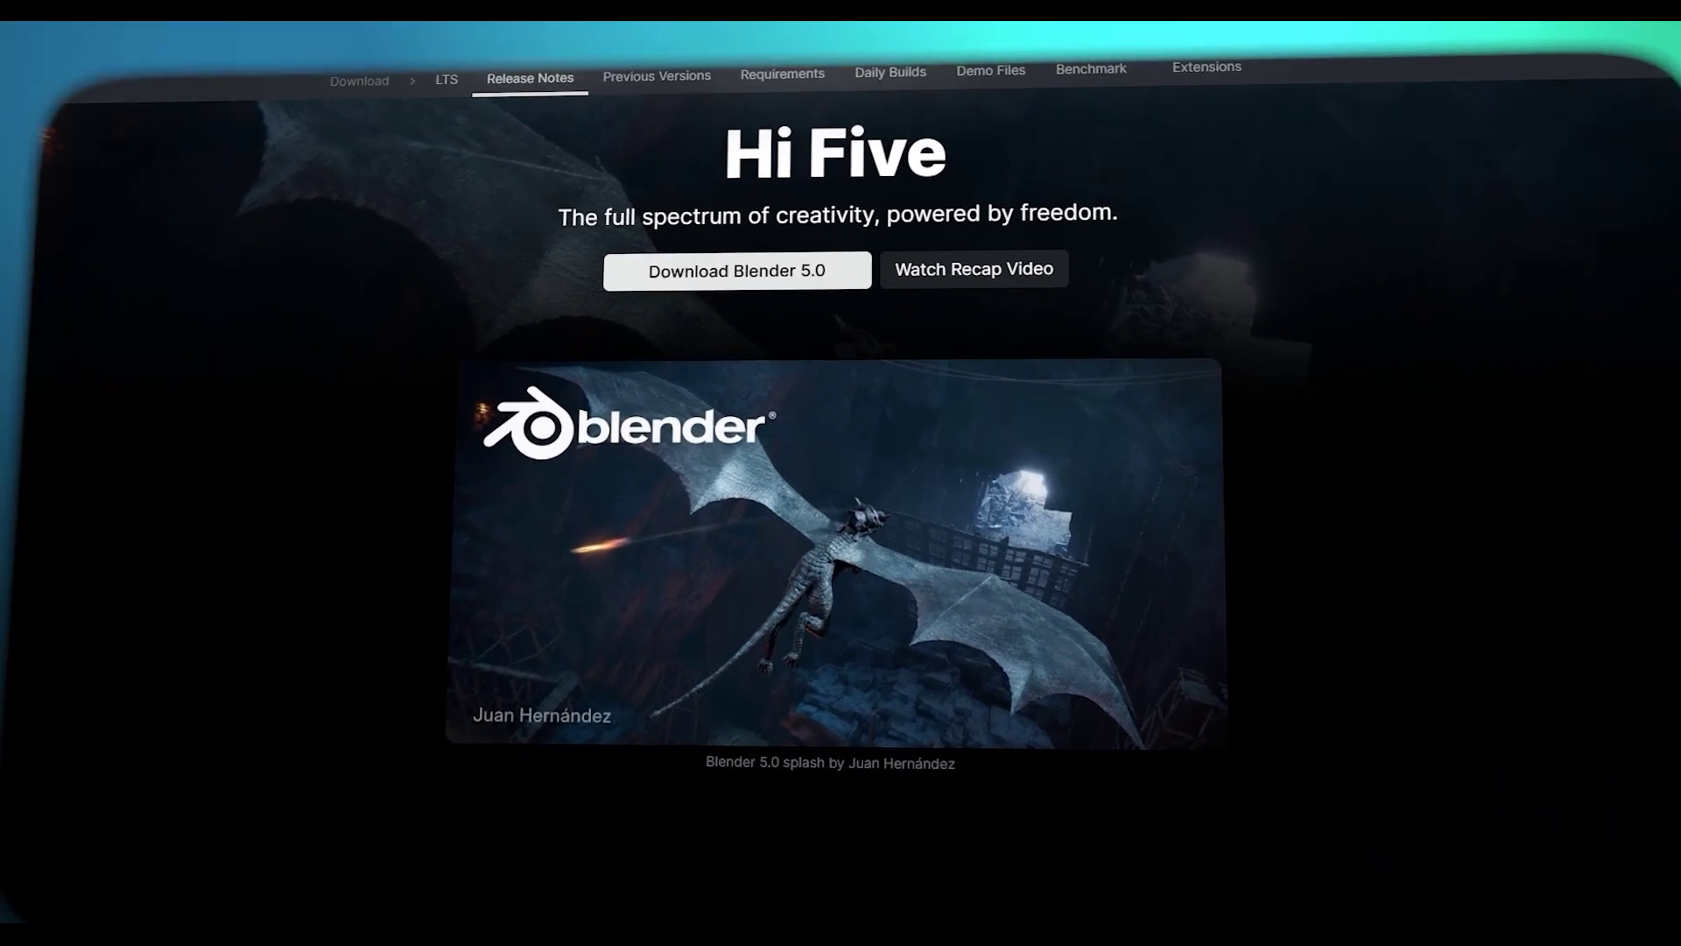
Step: Look through the Blender 5.0 release notes page down to the What's New recap video
{"action": "scroll", "coordinate": [840, 495], "scroll_direction": "down", "scroll_amount": 4}
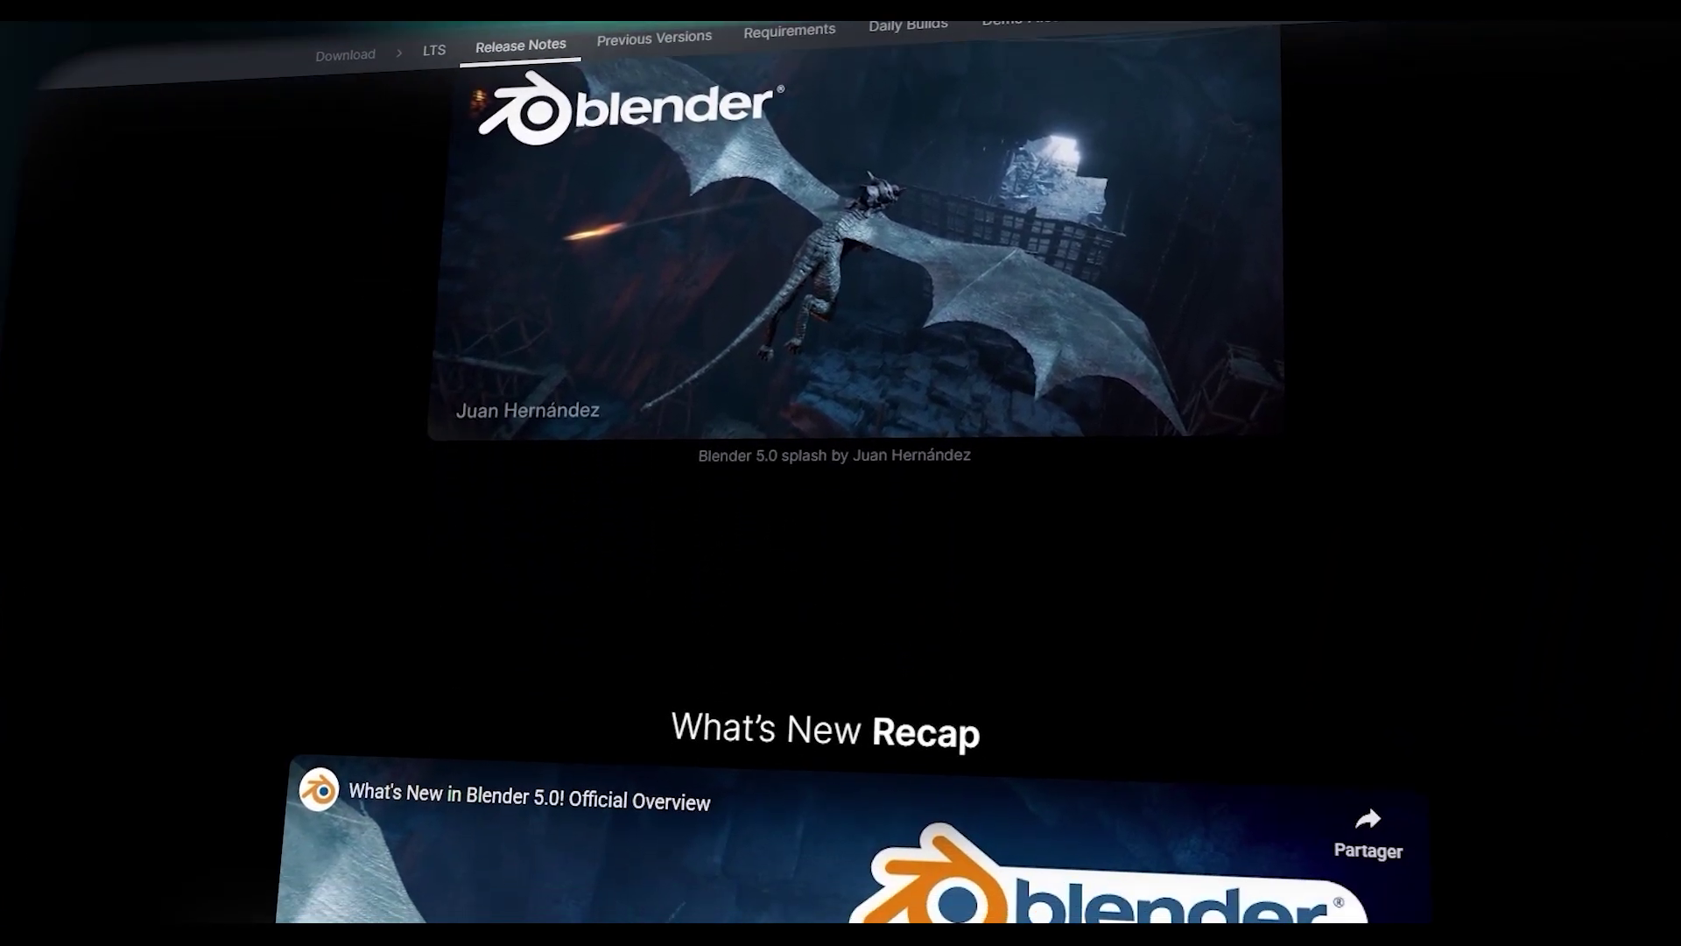
{"action": "scroll", "coordinate": [841, 495], "scroll_direction": "down", "scroll_amount": 4}
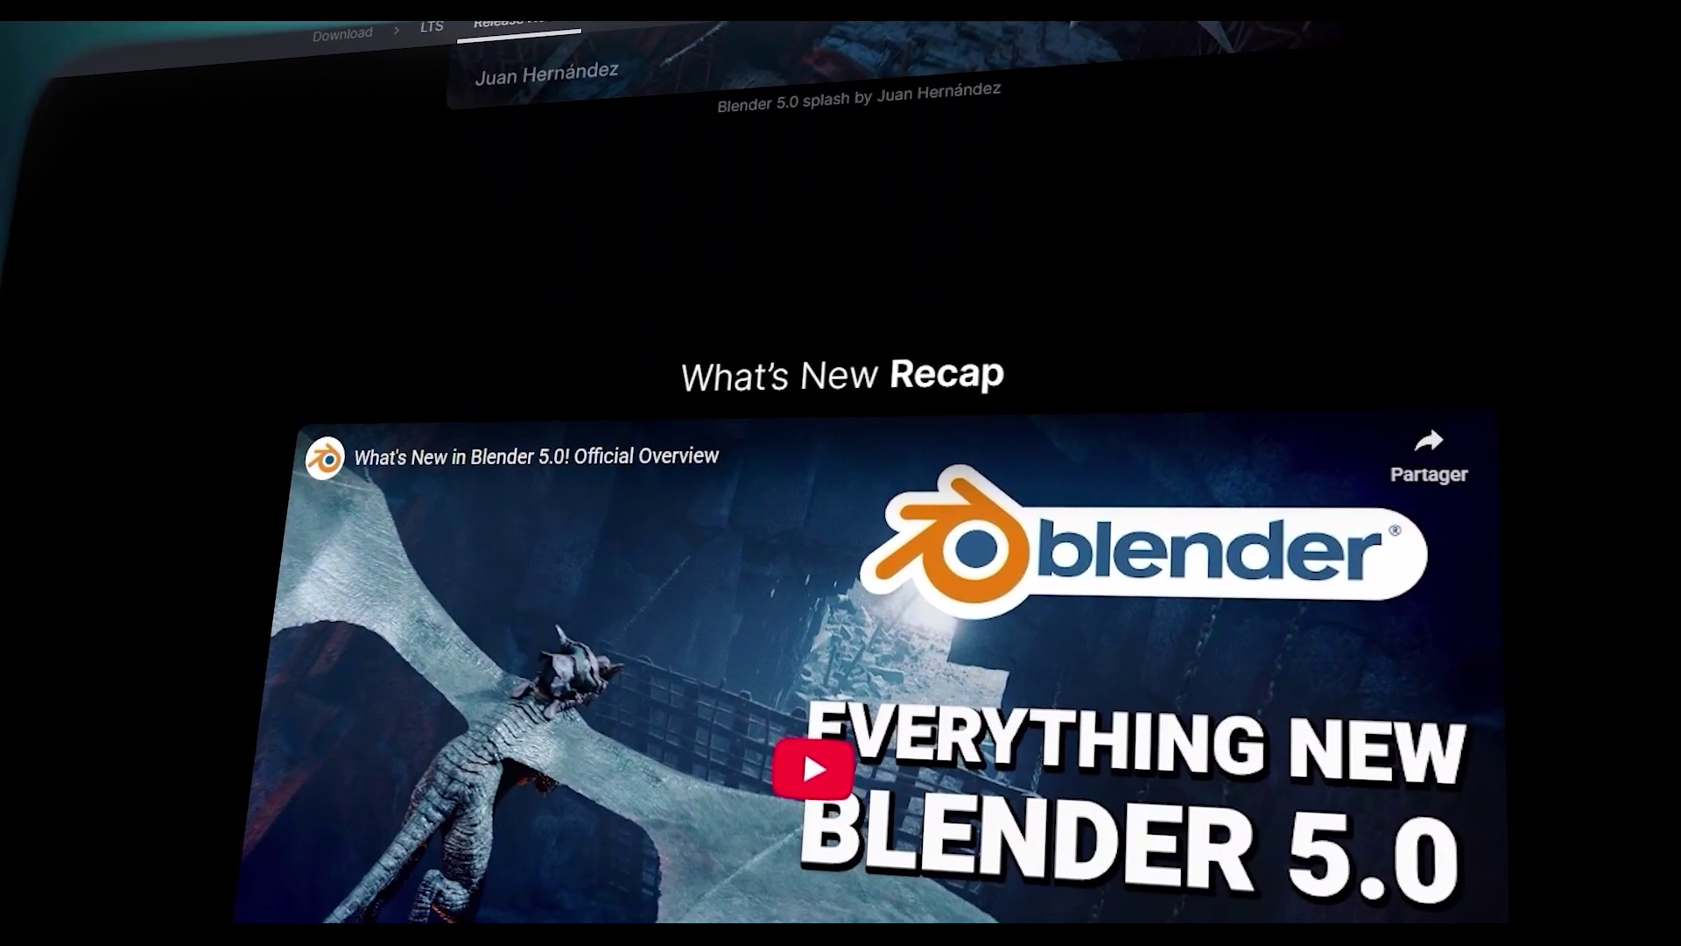
{"action": "scroll", "coordinate": [841, 494], "scroll_direction": "down", "scroll_amount": 4}
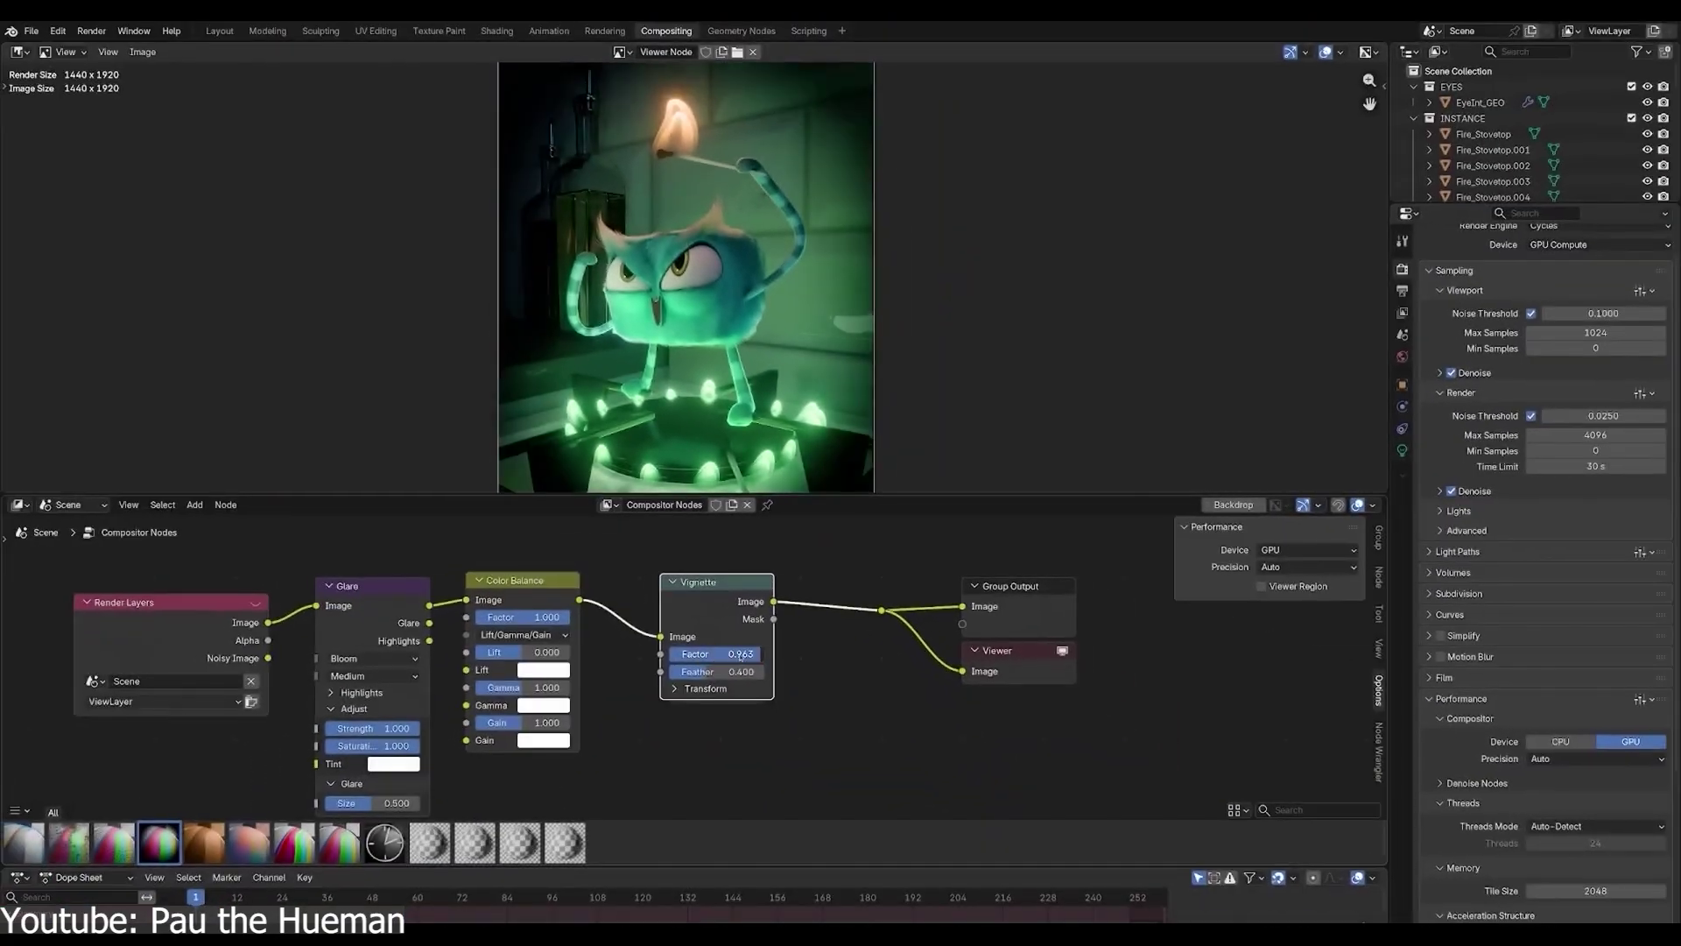
Step: Inspect the nodes nested inside the Vignette group, including Rounded Square Mask, and preview individual node outputs
{"action": "key", "text": "Tab"}
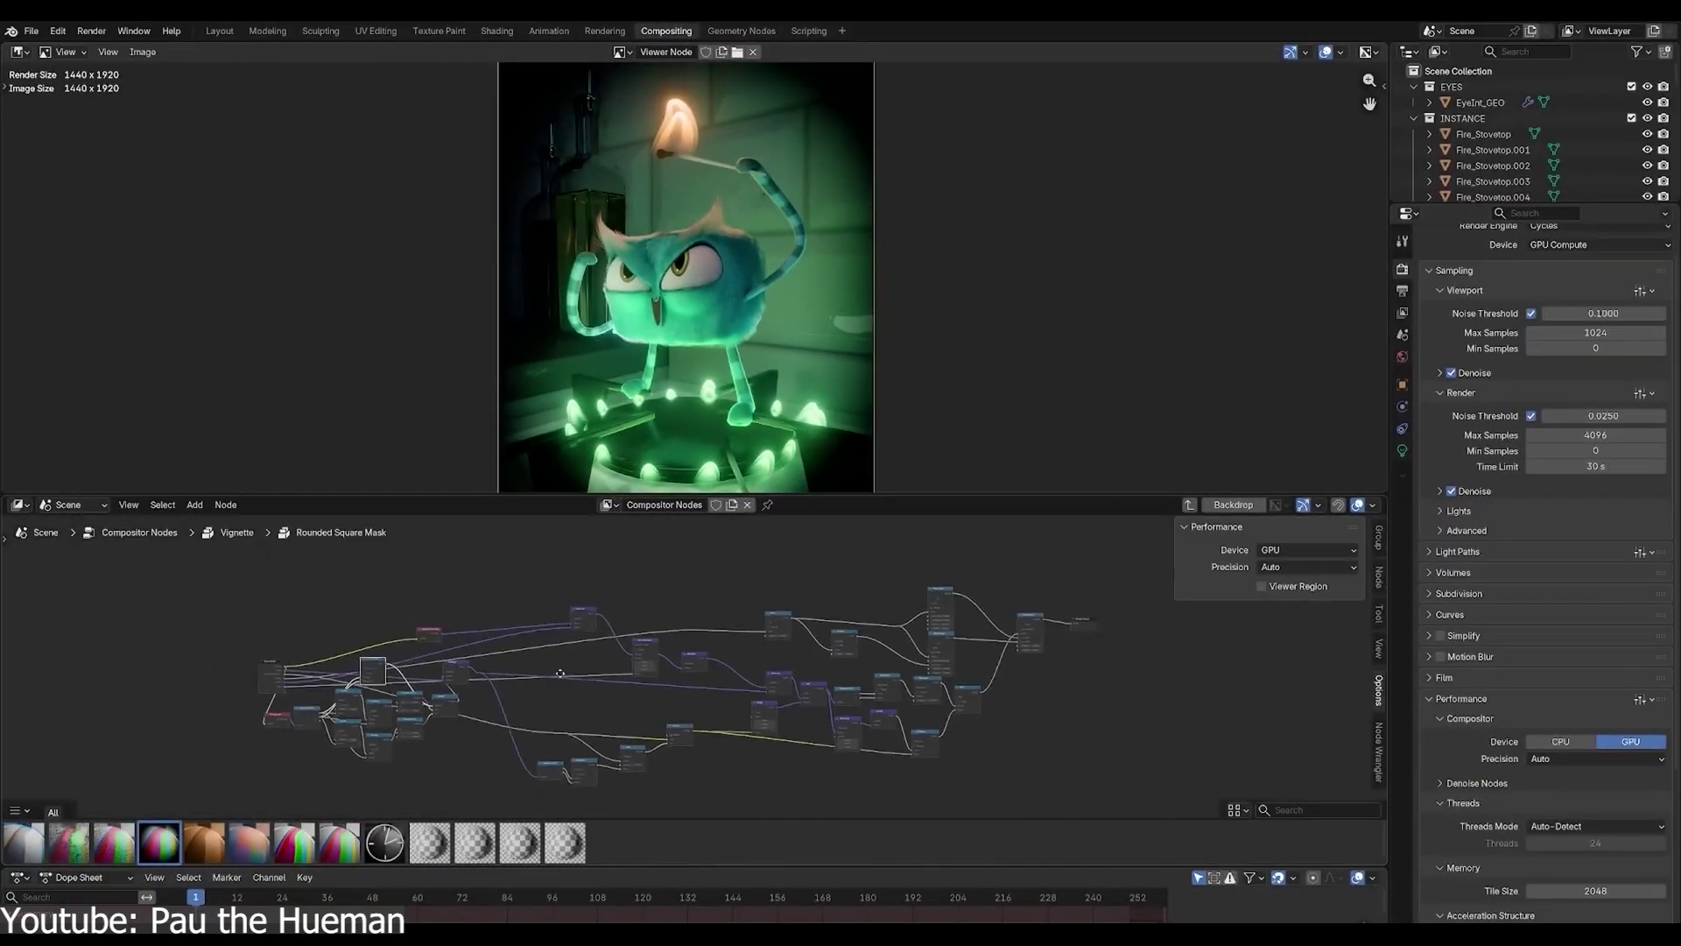
{"action": "key", "text": "Tab"}
{"action": "scroll", "coordinate": [663, 667], "scroll_direction": "up", "scroll_amount": 1}
{"action": "left_click", "coordinate": [583, 582], "text": "ctrl+shift"}
{"action": "mouse_move", "coordinate": [664, 667]}
{"action": "middle_mouse_down"}
{"action": "mouse_move", "coordinate": [700, 674]}
{"action": "mouse_move", "coordinate": [685, 656]}
{"action": "middle_mouse_up"}
{"action": "left_click", "coordinate": [727, 587], "text": "ctrl+shift"}
{"action": "left_click_drag", "start_coordinate": [687, 656], "coordinate": [650, 655]}
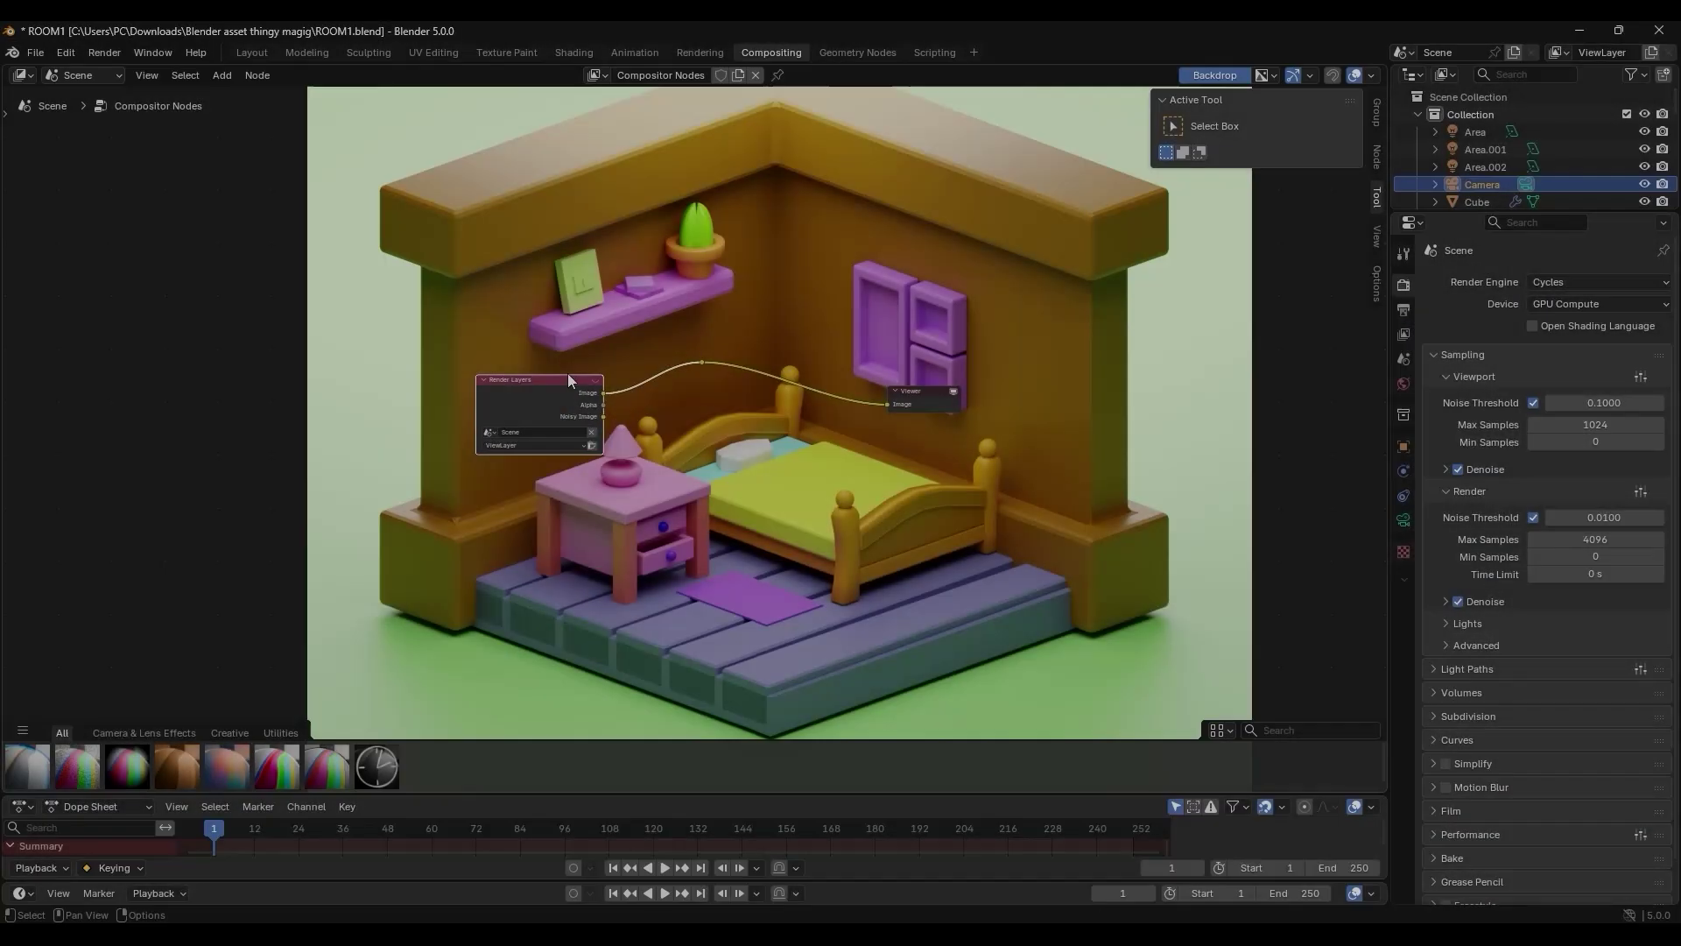
Step: Insert the Chromatic Aberration asset node on the link between the Render Layers and Viewer nodes
{"action": "left_click_drag", "start_coordinate": [610, 378], "coordinate": [686, 500]}
{"action": "scroll", "coordinate": [541, 615], "scroll_direction": "up", "scroll_amount": 2}
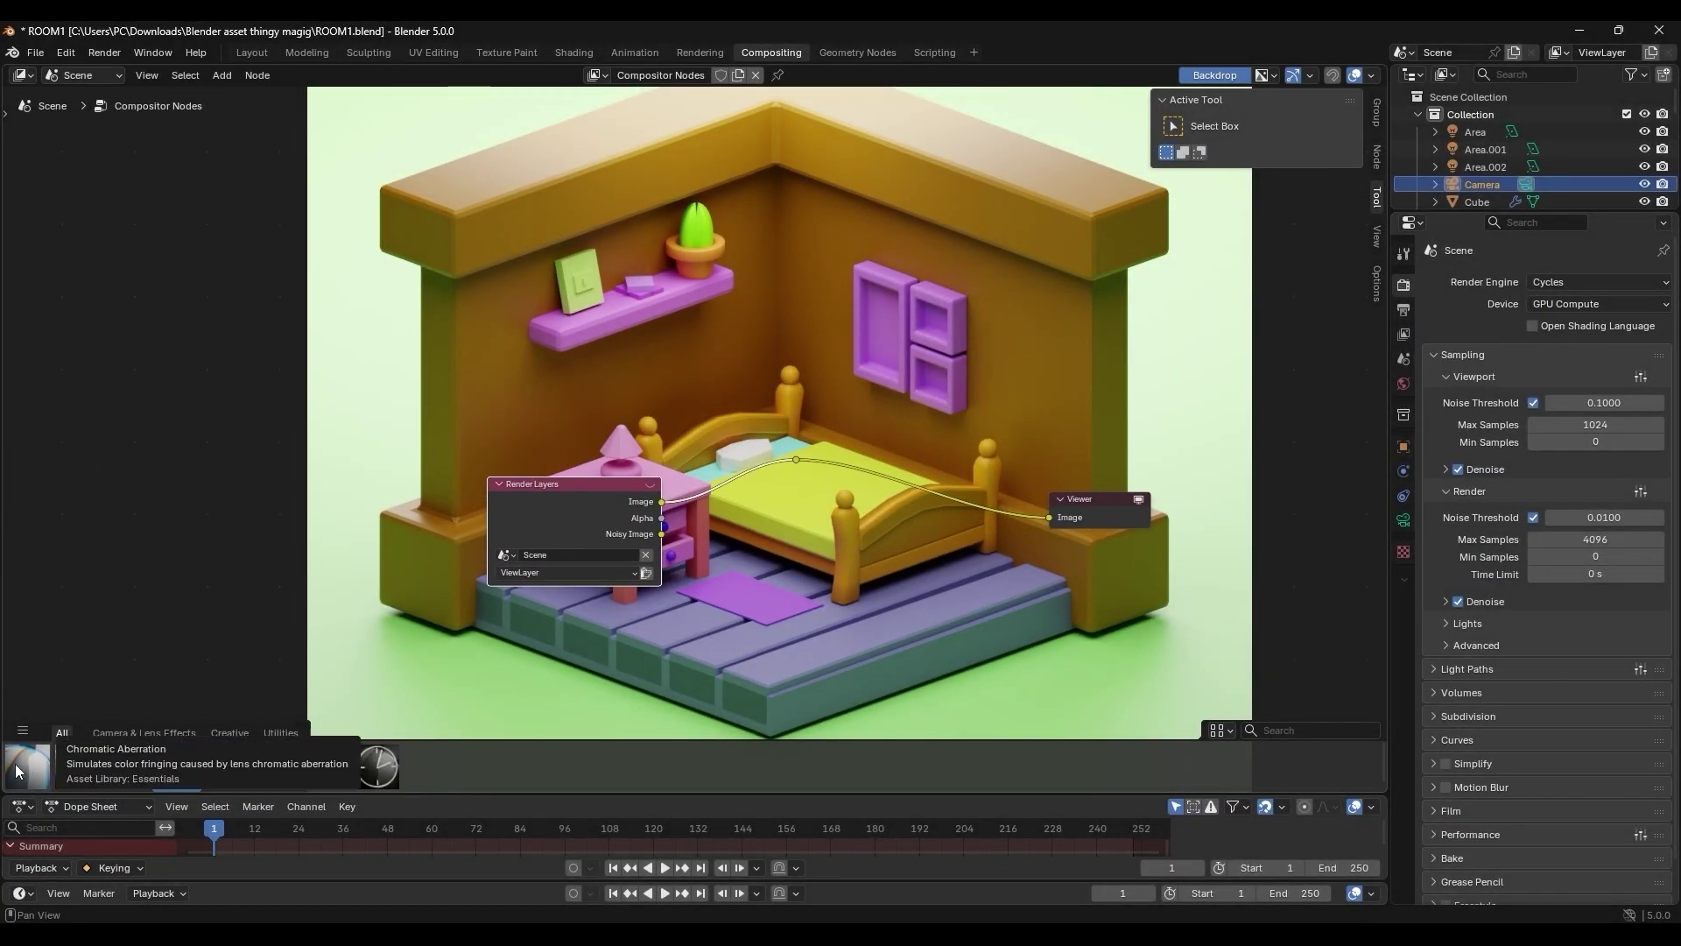
{"action": "left_click_drag", "start_coordinate": [28, 766], "coordinate": [814, 538]}
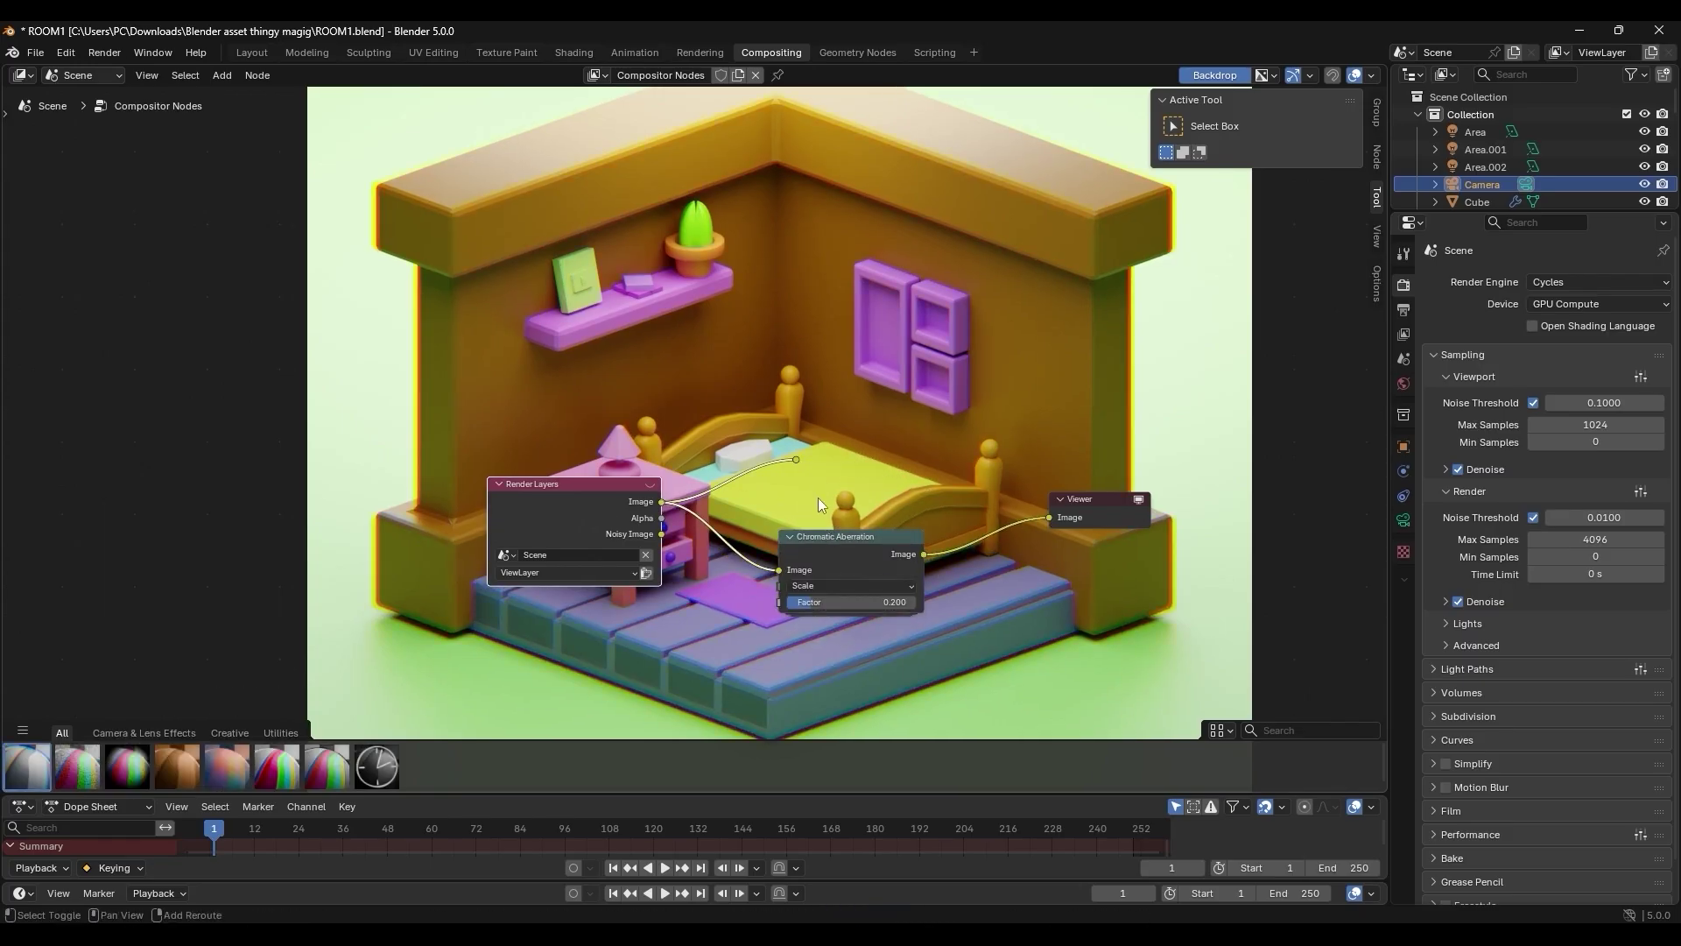
Step: Change the Chromatic Aberration type to Directional Blur with a factor of 0.544 and 5 samples
{"action": "middle_click_drag", "start_coordinate": [818, 498], "coordinate": [843, 472]}
{"action": "left_click", "coordinate": [844, 563]}
{"action": "left_click", "coordinate": [853, 605]}
{"action": "left_click_drag", "start_coordinate": [834, 579], "coordinate": [872, 579]}
{"action": "left_click", "coordinate": [857, 633]}
{"action": "left_click_drag", "start_coordinate": [876, 638], "coordinate": [893, 639]}
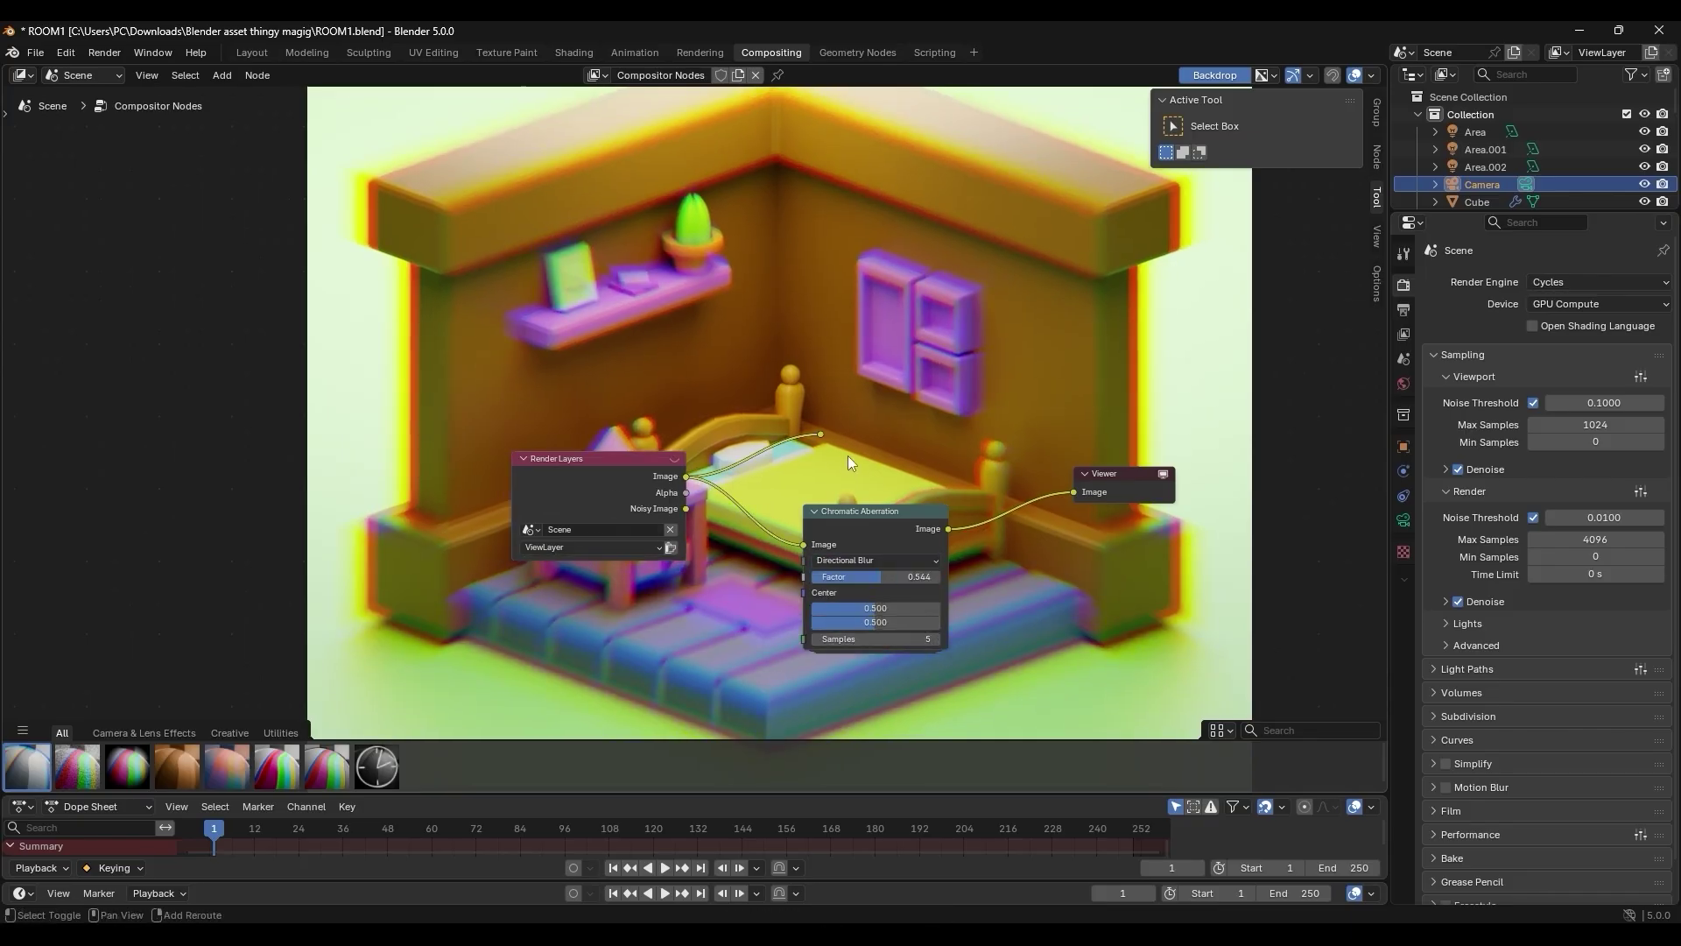
Step: Try feeding an Alpha Over node from the Render Layers alpha into the Chromatic Aberration Type input, and delete the Alpha Over node
{"action": "left_click_drag", "start_coordinate": [865, 434], "coordinate": [868, 433]}
{"action": "middle_click_drag", "start_coordinate": [869, 433], "coordinate": [823, 476]}
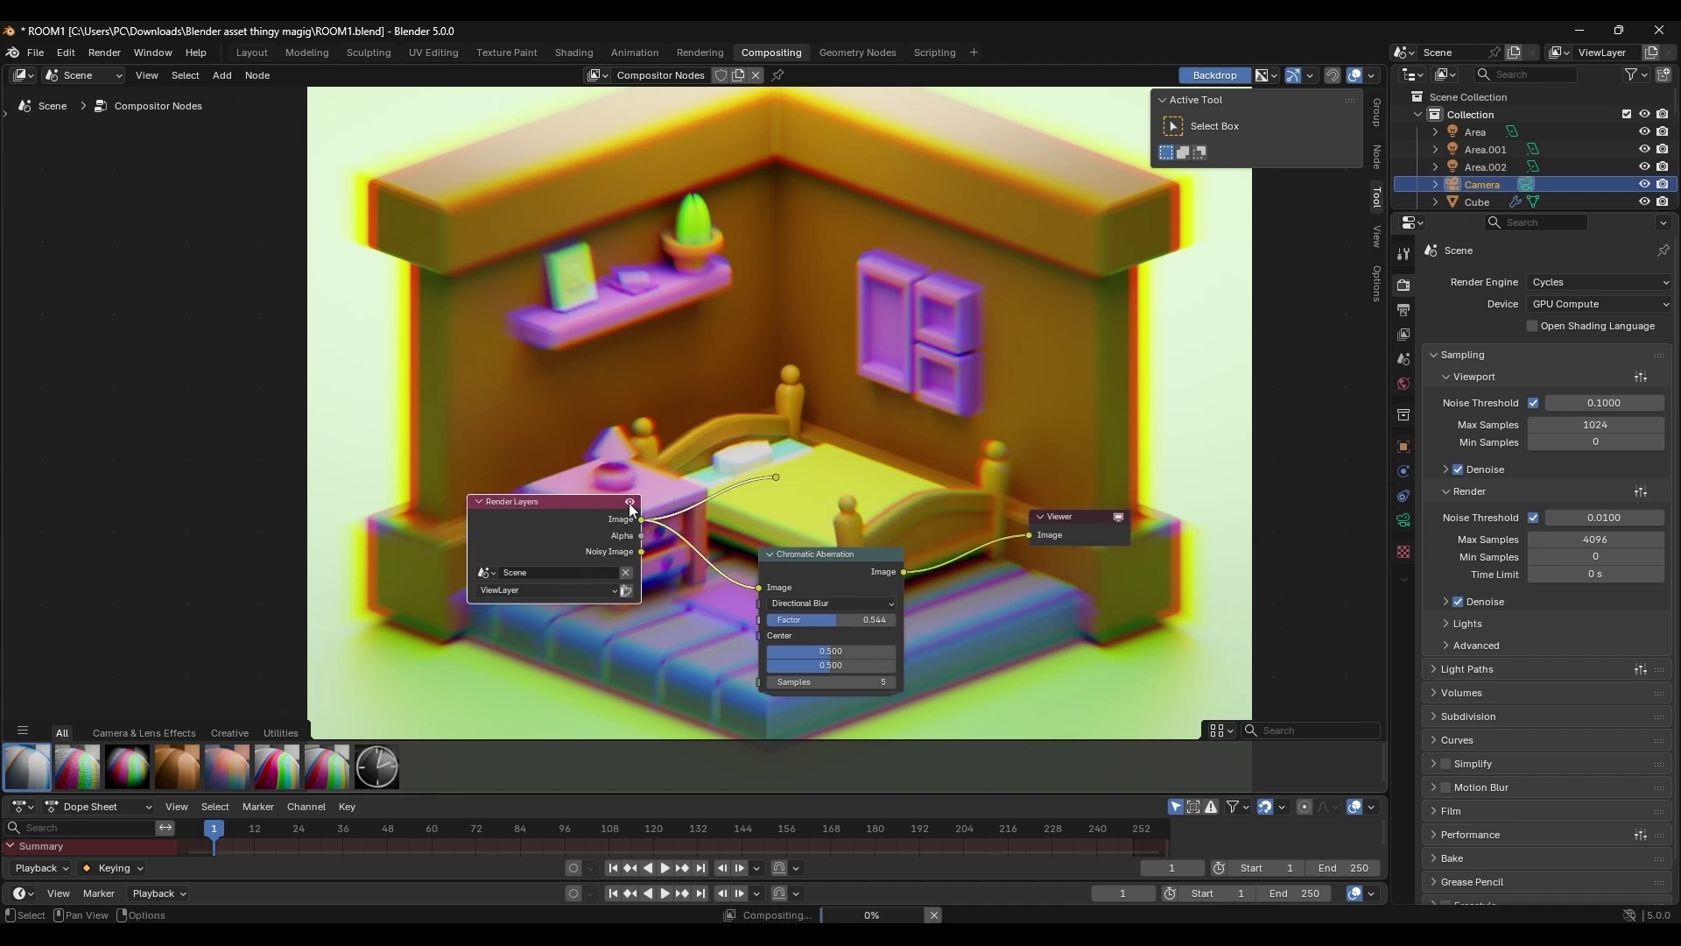
{"action": "left_click_drag", "start_coordinate": [641, 519], "coordinate": [806, 552]}
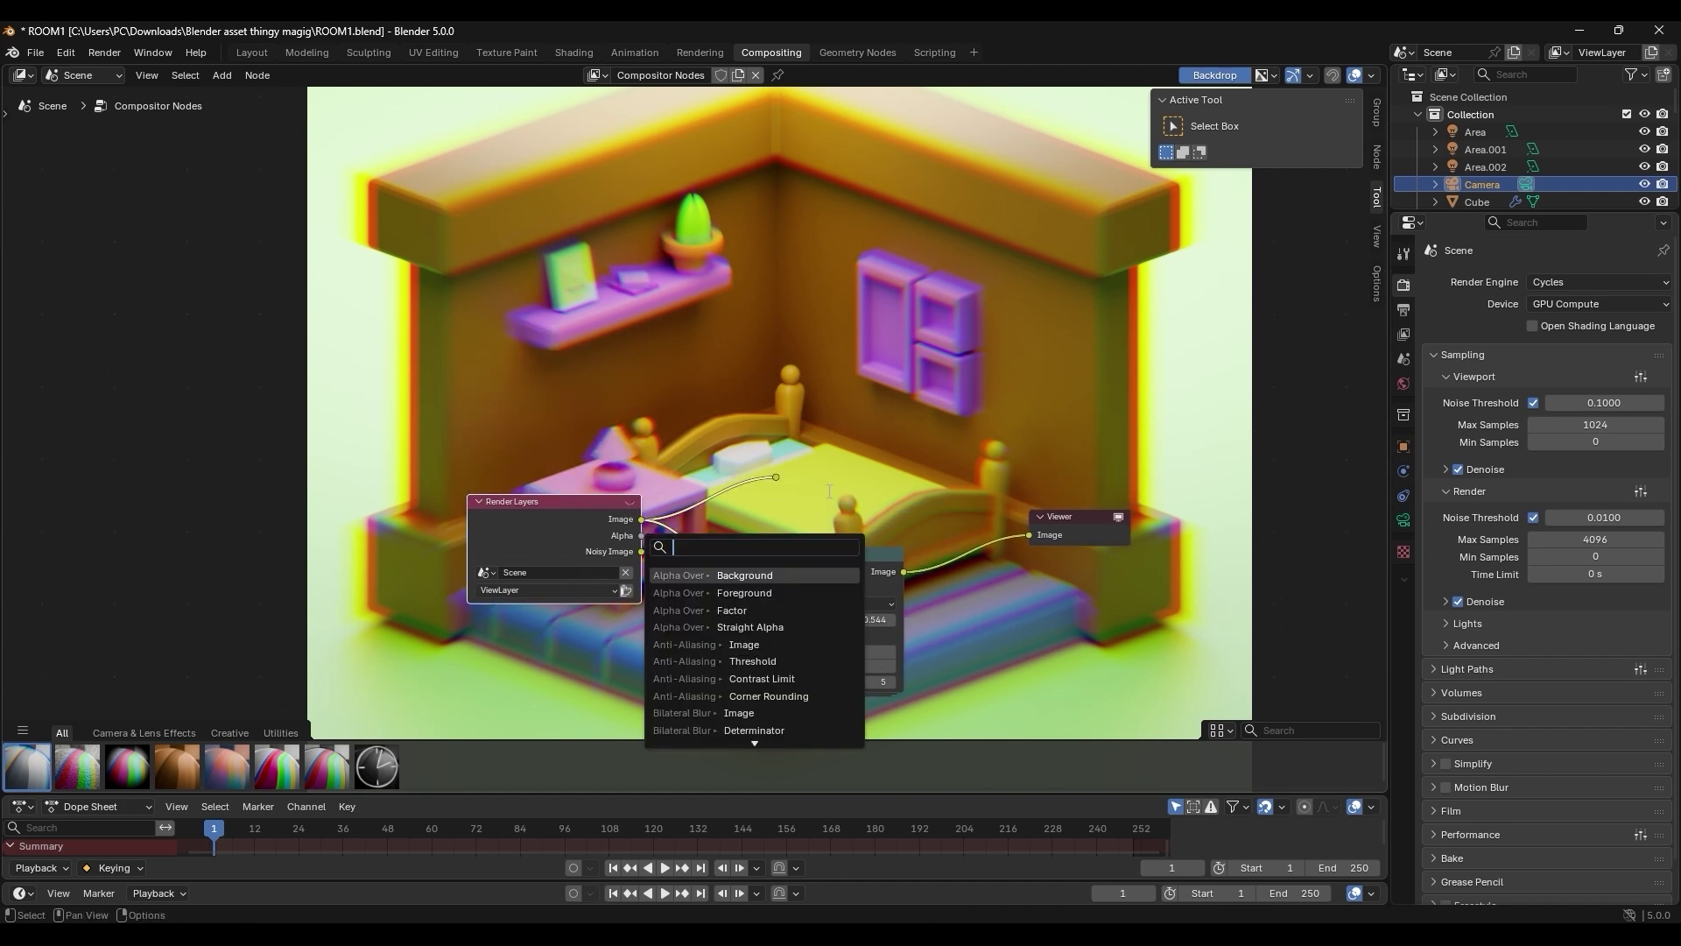
{"action": "left_click", "coordinate": [744, 575]}
{"action": "left_click", "coordinate": [775, 615]}
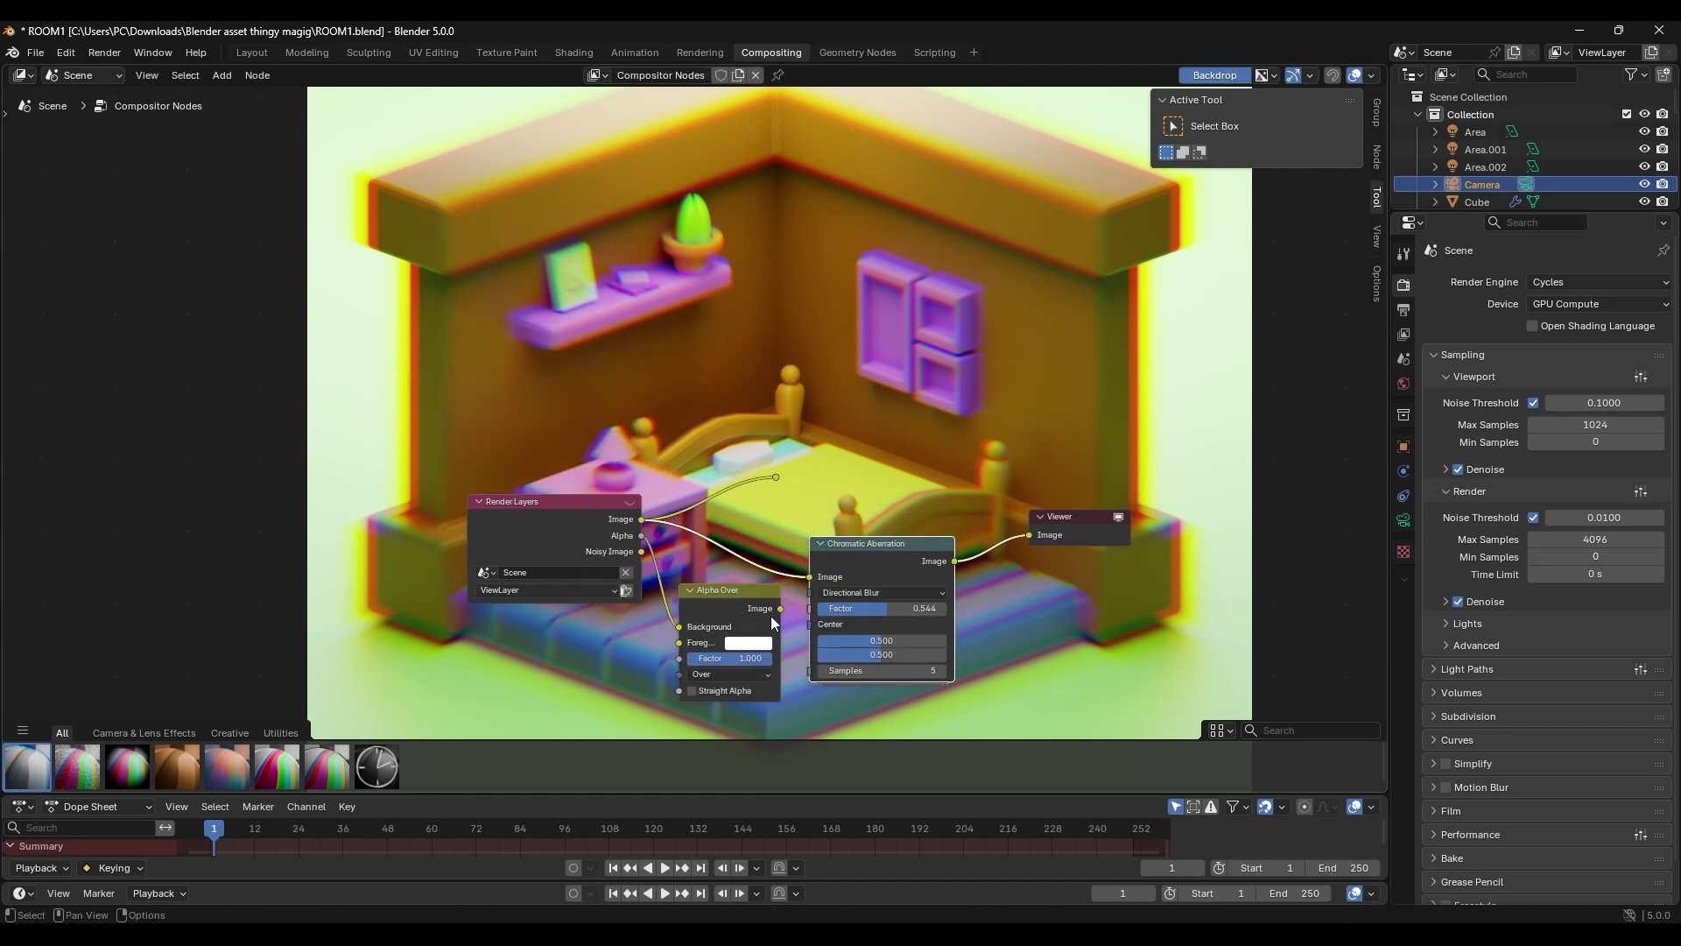
{"action": "left_click_drag", "start_coordinate": [775, 617], "coordinate": [807, 595]}
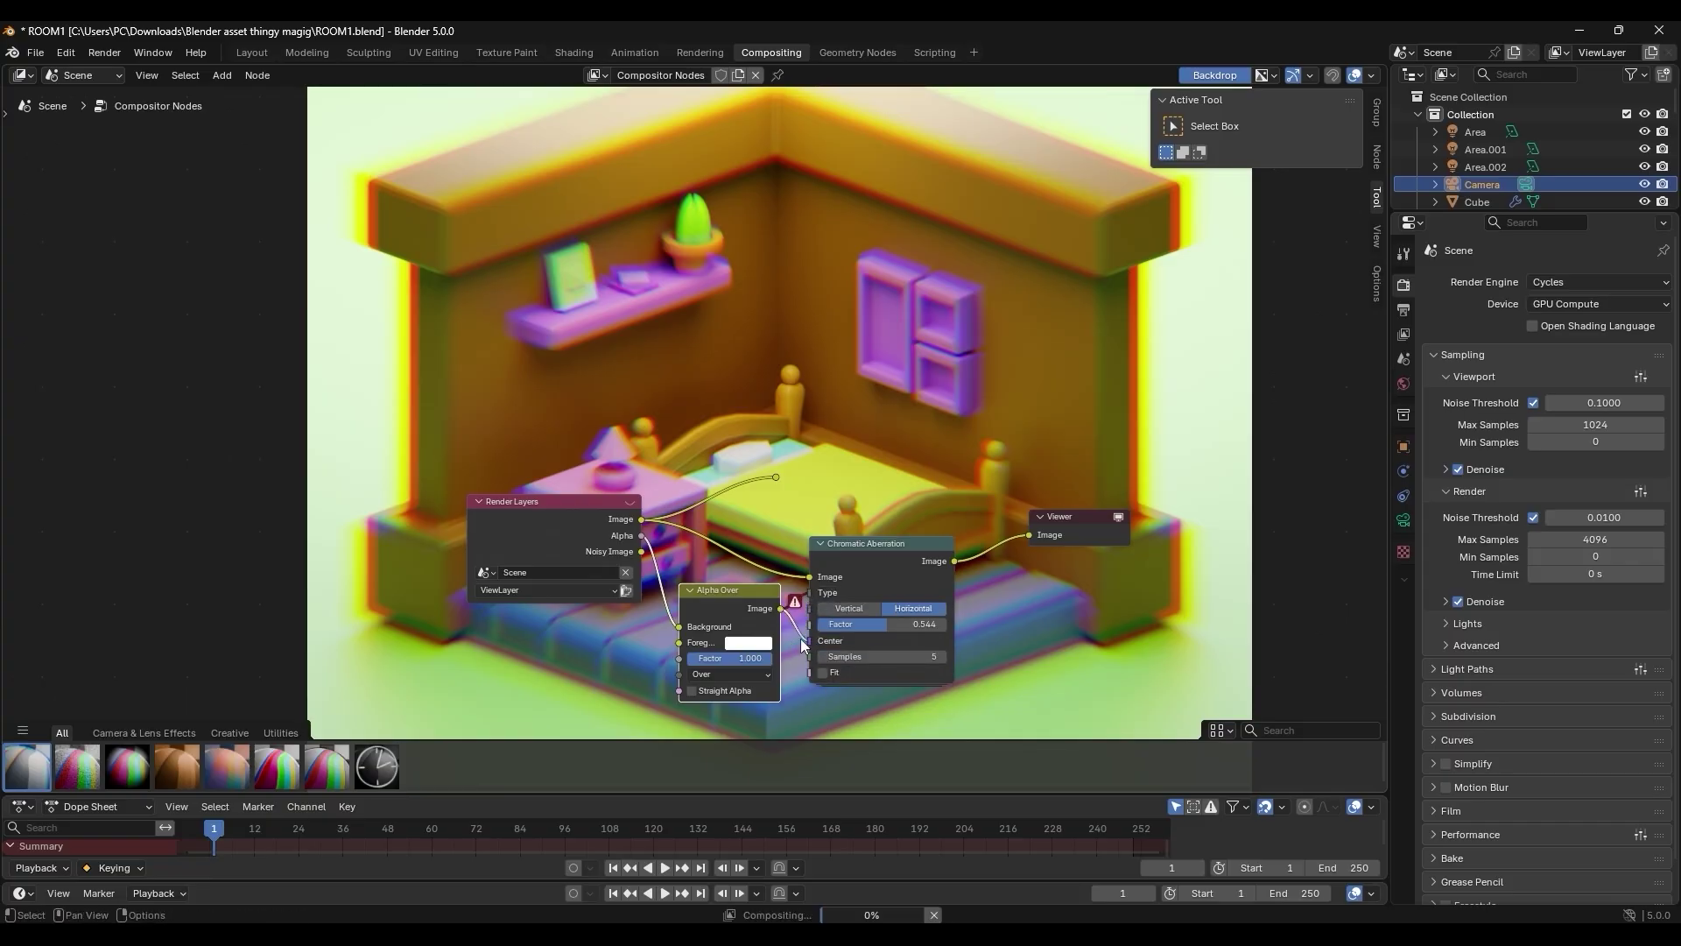
{"action": "mouse_move", "coordinate": [793, 604]}
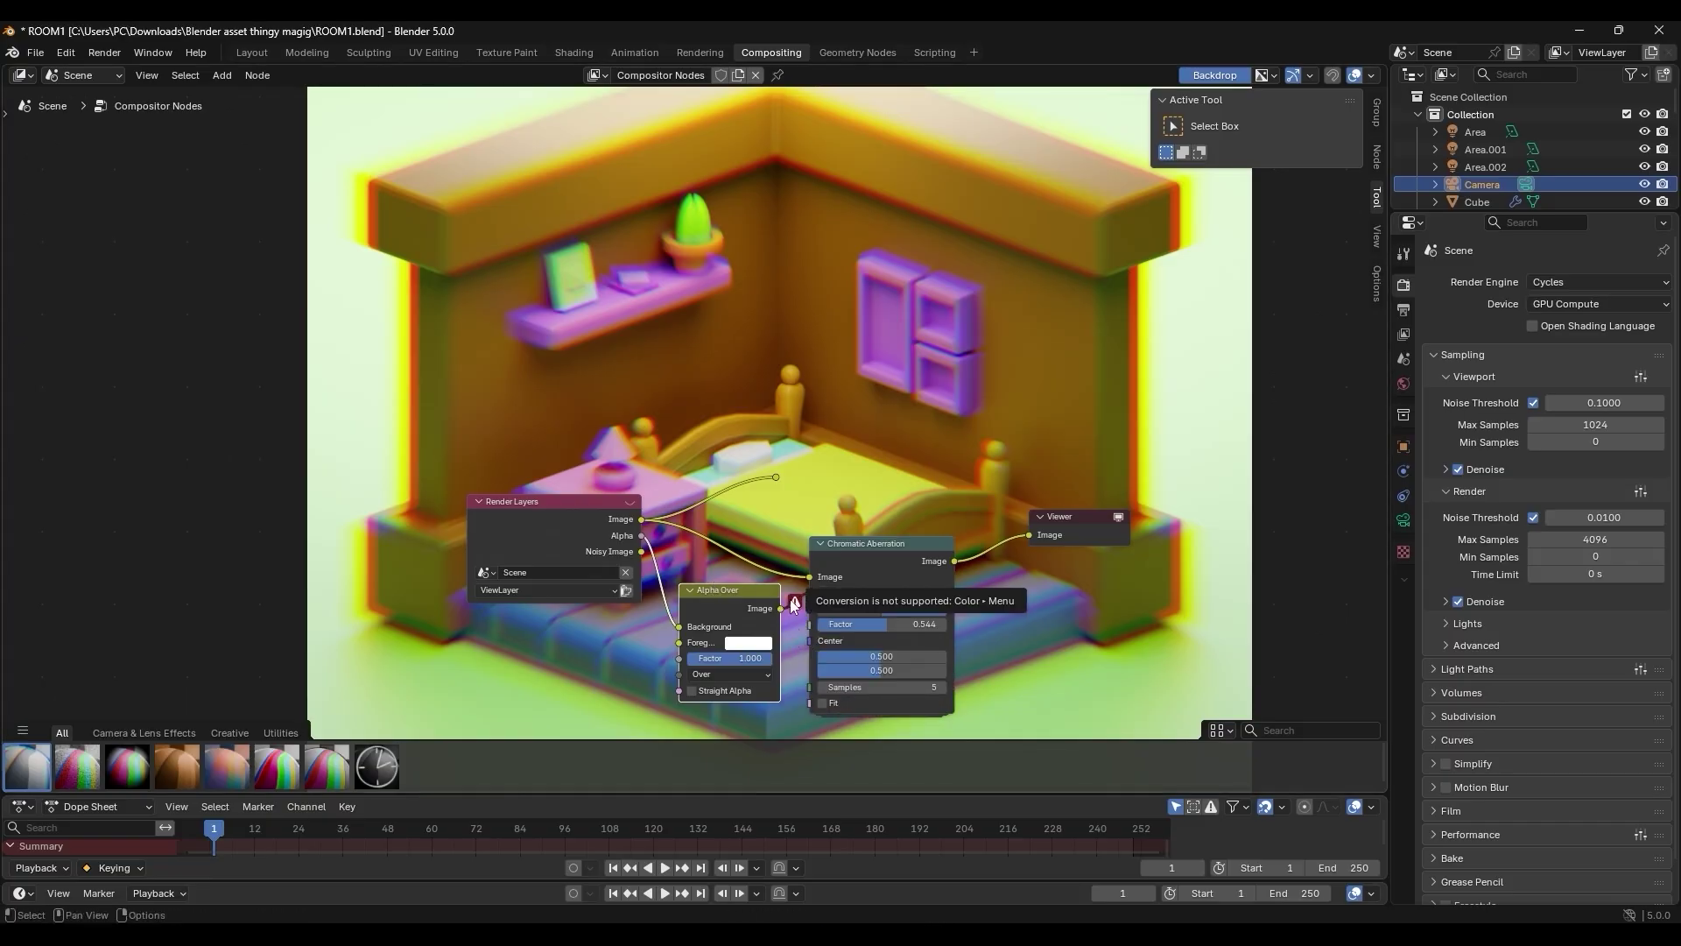
{"action": "key", "text": "x"}
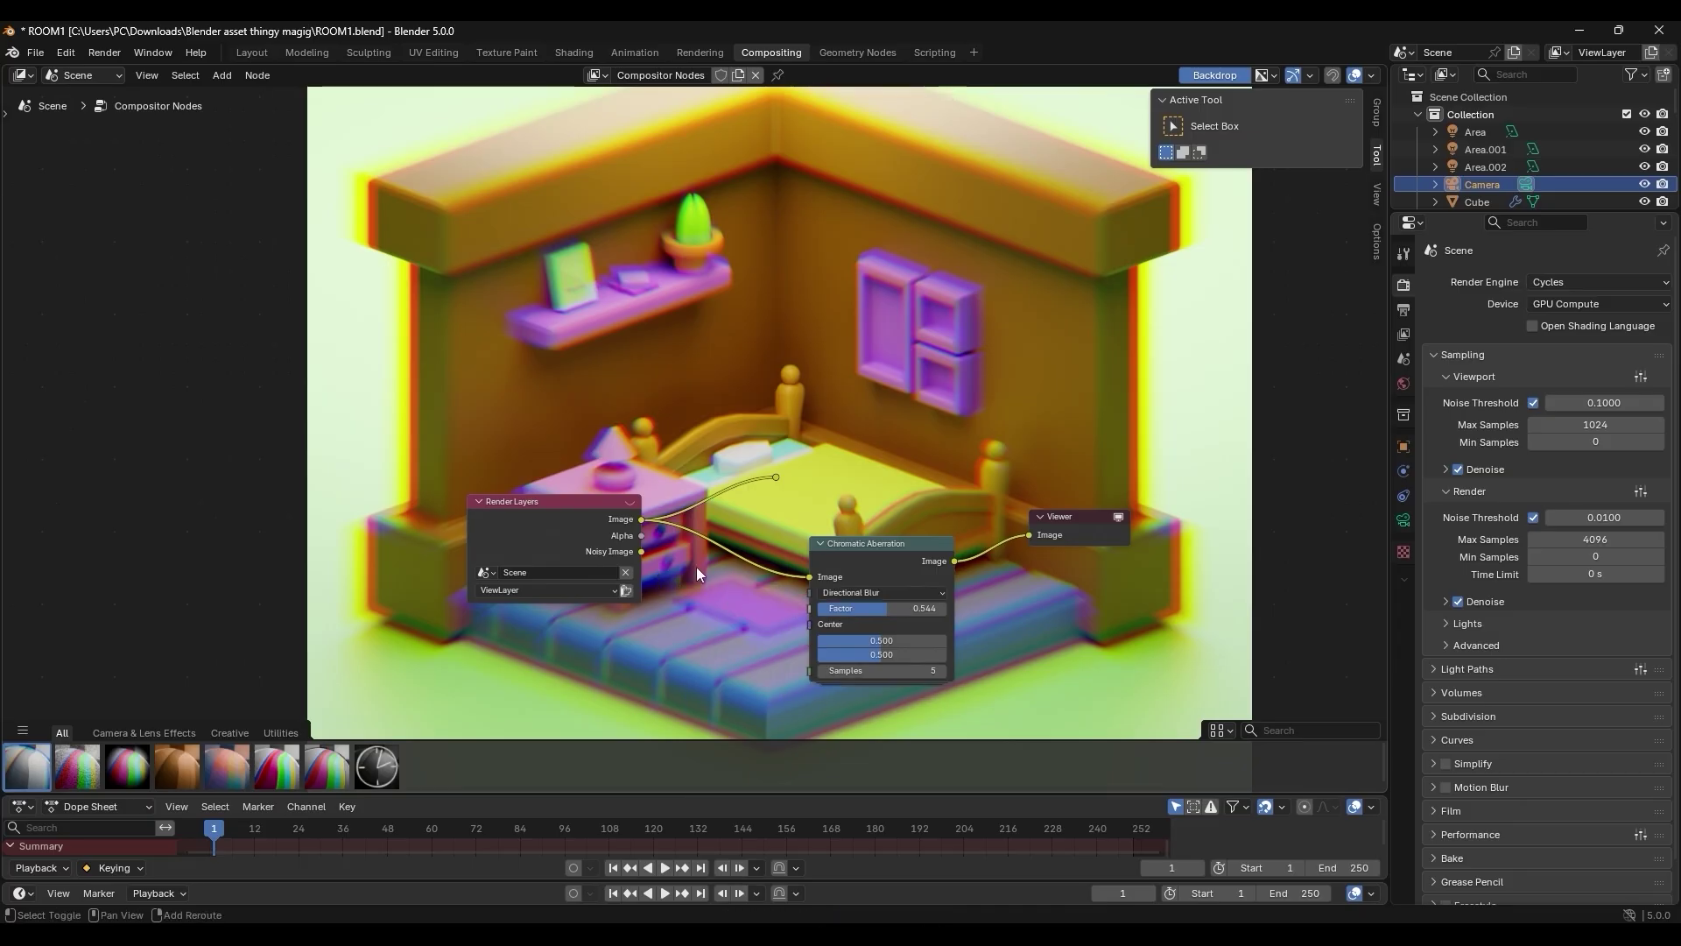
Step: Set the Chromatic Aberration factor to 0.750 and insert a Split Toning node between Render Layers and Chromatic Aberration
{"action": "middle_click_drag", "start_coordinate": [697, 566], "coordinate": [678, 597]}
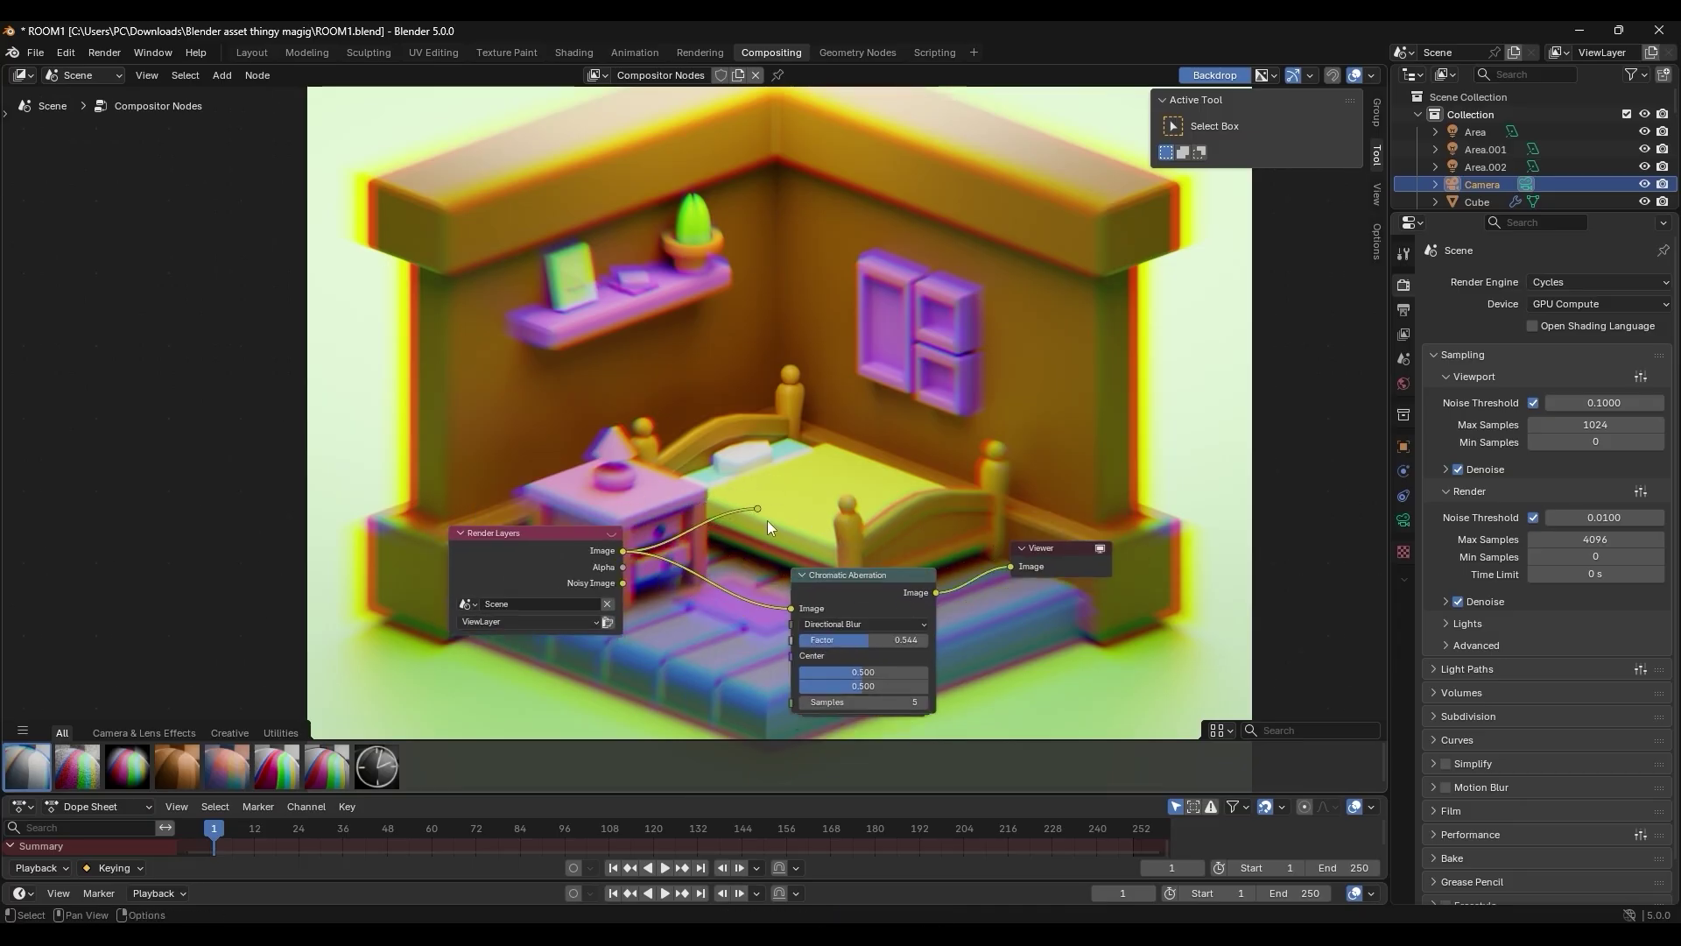
{"action": "middle_click_drag", "start_coordinate": [691, 530], "coordinate": [669, 522], "text": "shift"}
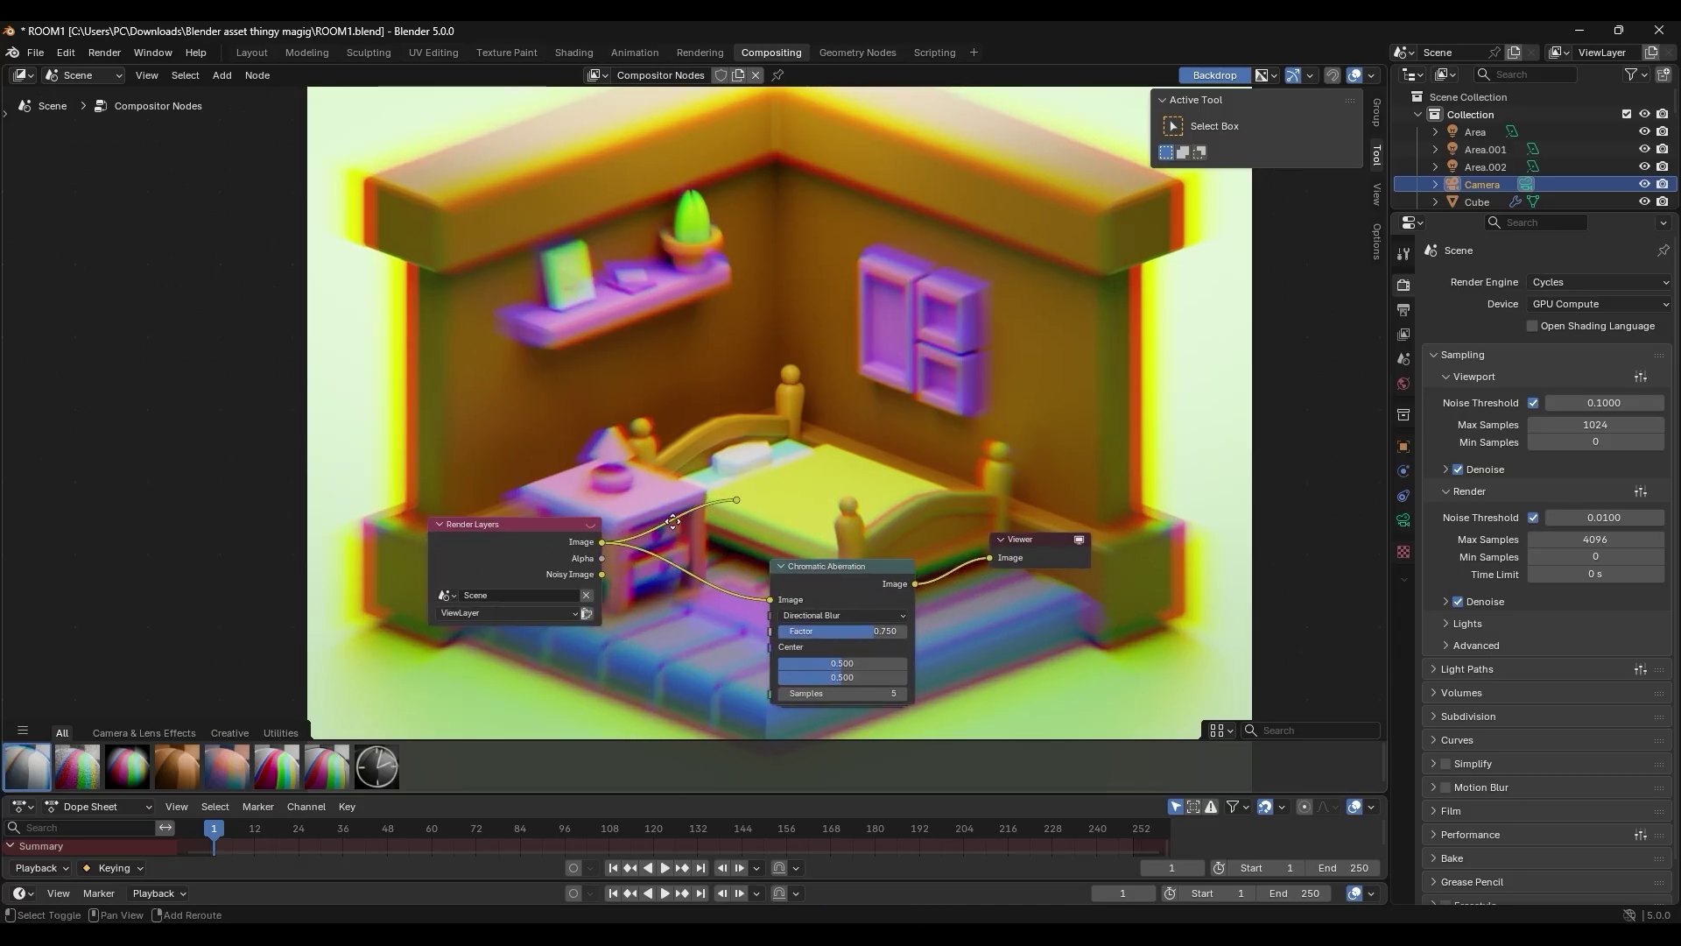
{"action": "left_click_drag", "start_coordinate": [234, 763], "coordinate": [676, 597]}
{"action": "left_click_drag", "start_coordinate": [599, 543], "coordinate": [606, 550]}
{"action": "left_click_drag", "start_coordinate": [794, 614], "coordinate": [814, 581]}
{"action": "left_click_drag", "start_coordinate": [602, 543], "coordinate": [621, 630]}
{"action": "middle_click_drag", "start_coordinate": [682, 555], "coordinate": [730, 529], "text": "shift"}
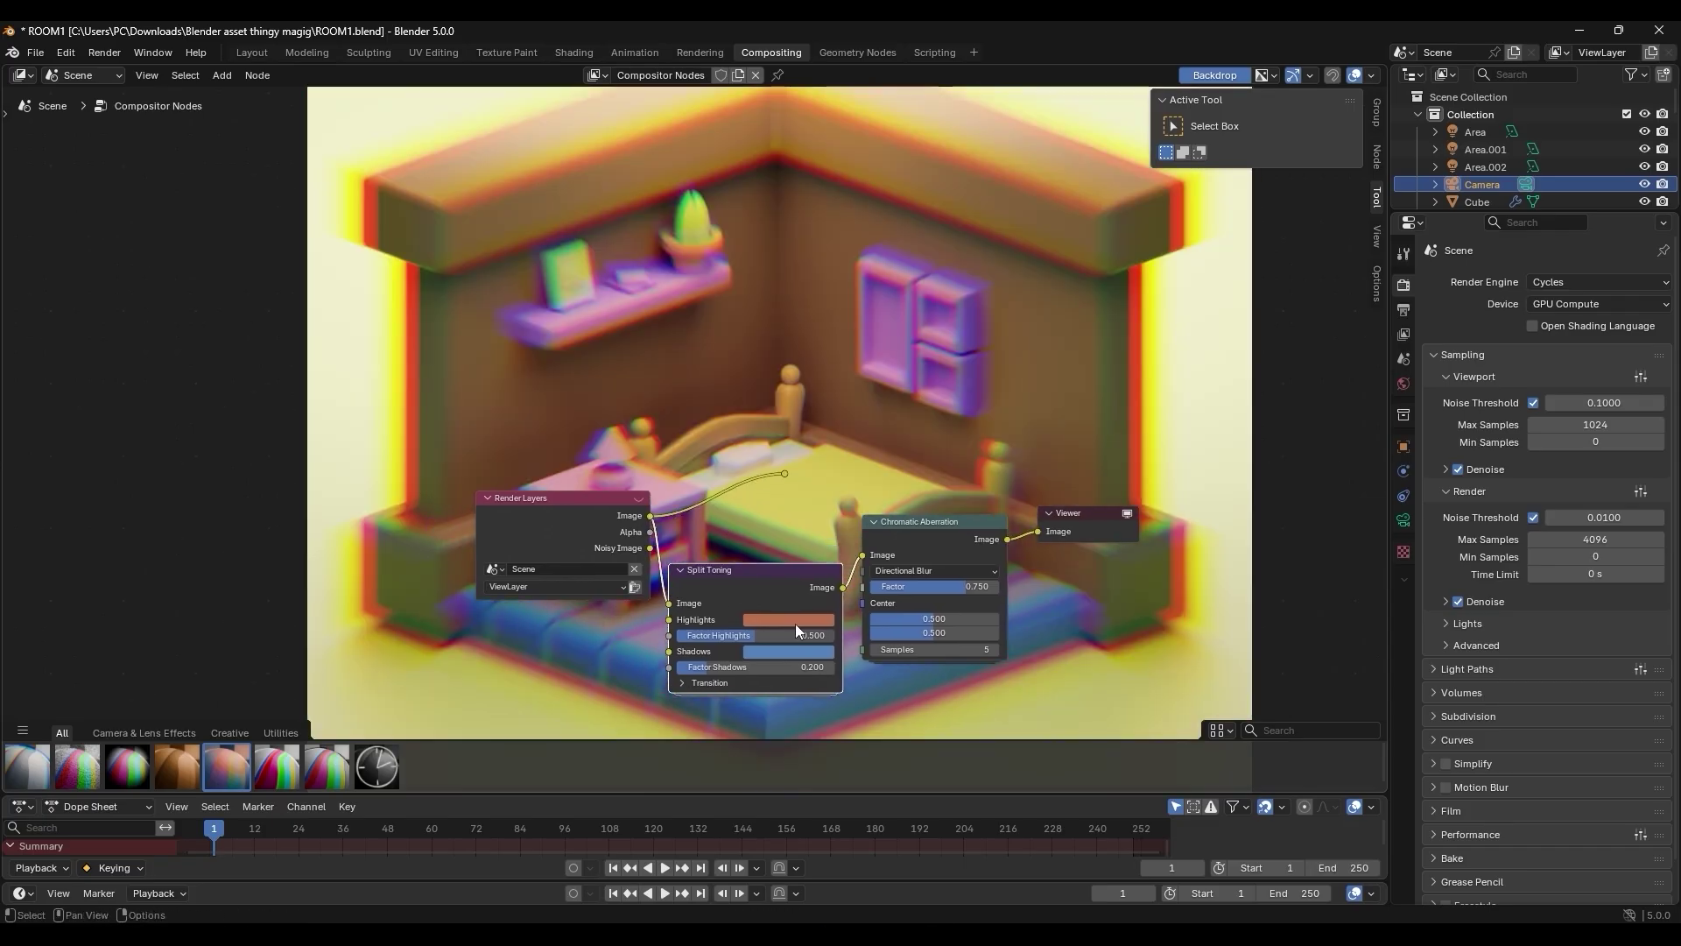
Step: Raise the Split Toning highlights factor, pick a different shadows color and adjust the shadows factor
{"action": "left_click_drag", "start_coordinate": [718, 636], "coordinate": [772, 638]}
{"action": "left_click", "coordinate": [786, 651]}
{"action": "left_click_drag", "start_coordinate": [830, 471], "coordinate": [818, 461]}
{"action": "mouse_move", "coordinate": [711, 667]}
{"action": "left_mouse_down"}
{"action": "mouse_move", "coordinate": [741, 667]}
{"action": "mouse_move", "coordinate": [711, 669]}
{"action": "left_mouse_up"}
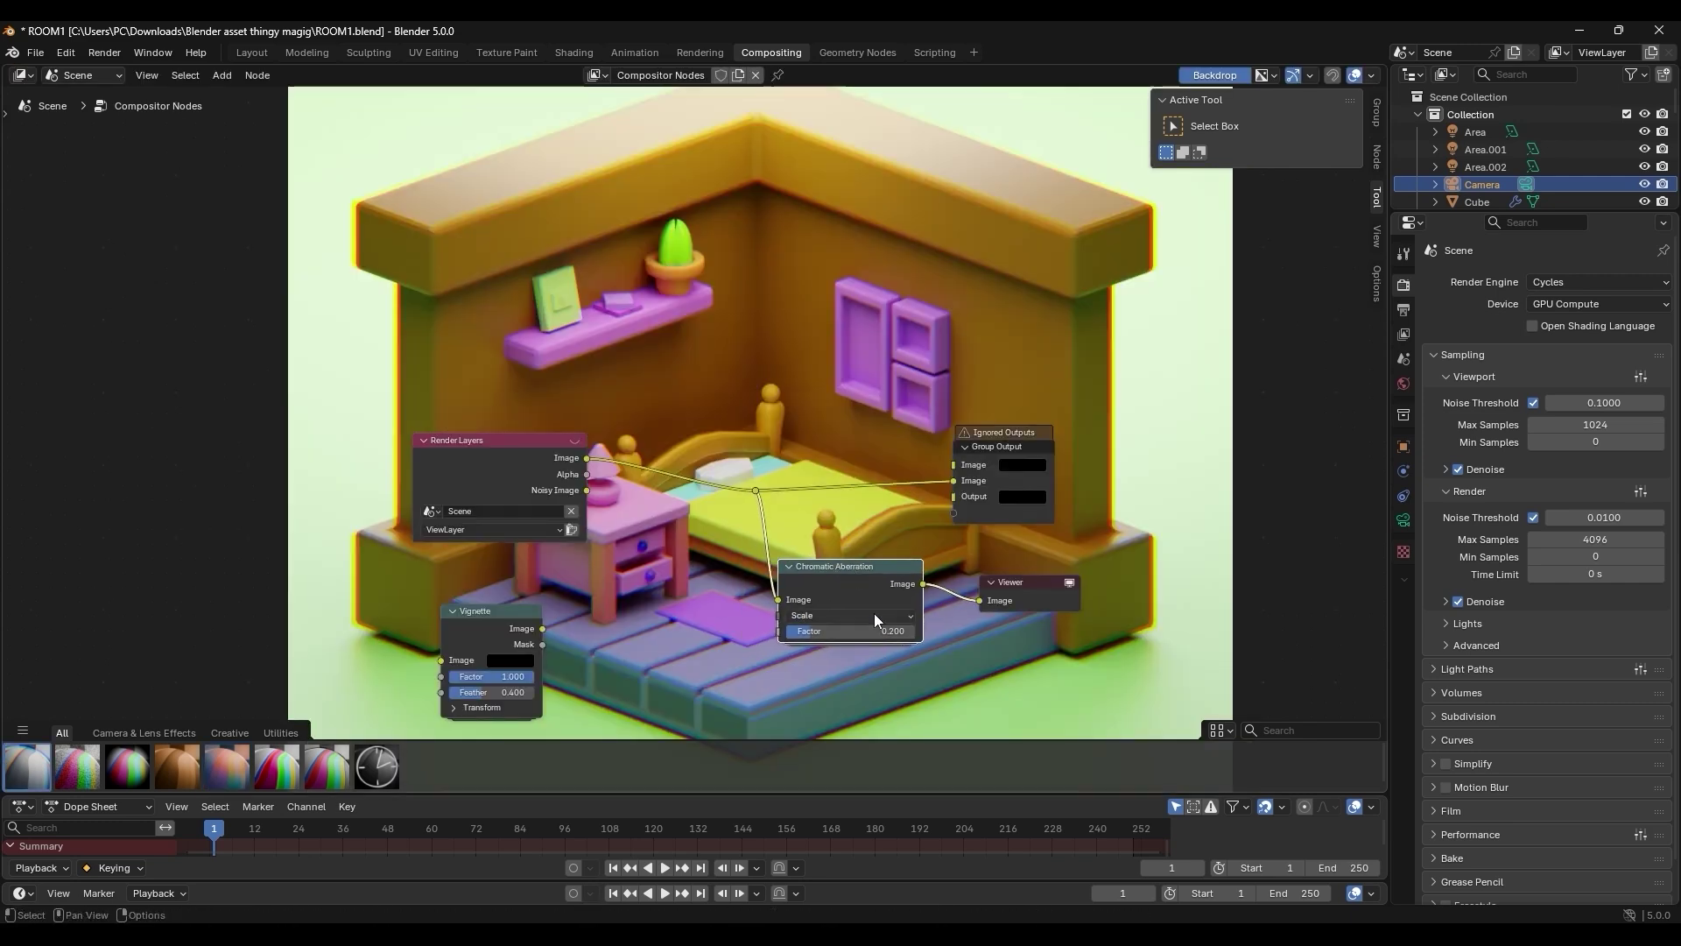
Step: Set the Chromatic Aberration type to Offset with a factor of 0.756 and move the Group Output node closer to it
{"action": "left_click", "coordinate": [851, 617]}
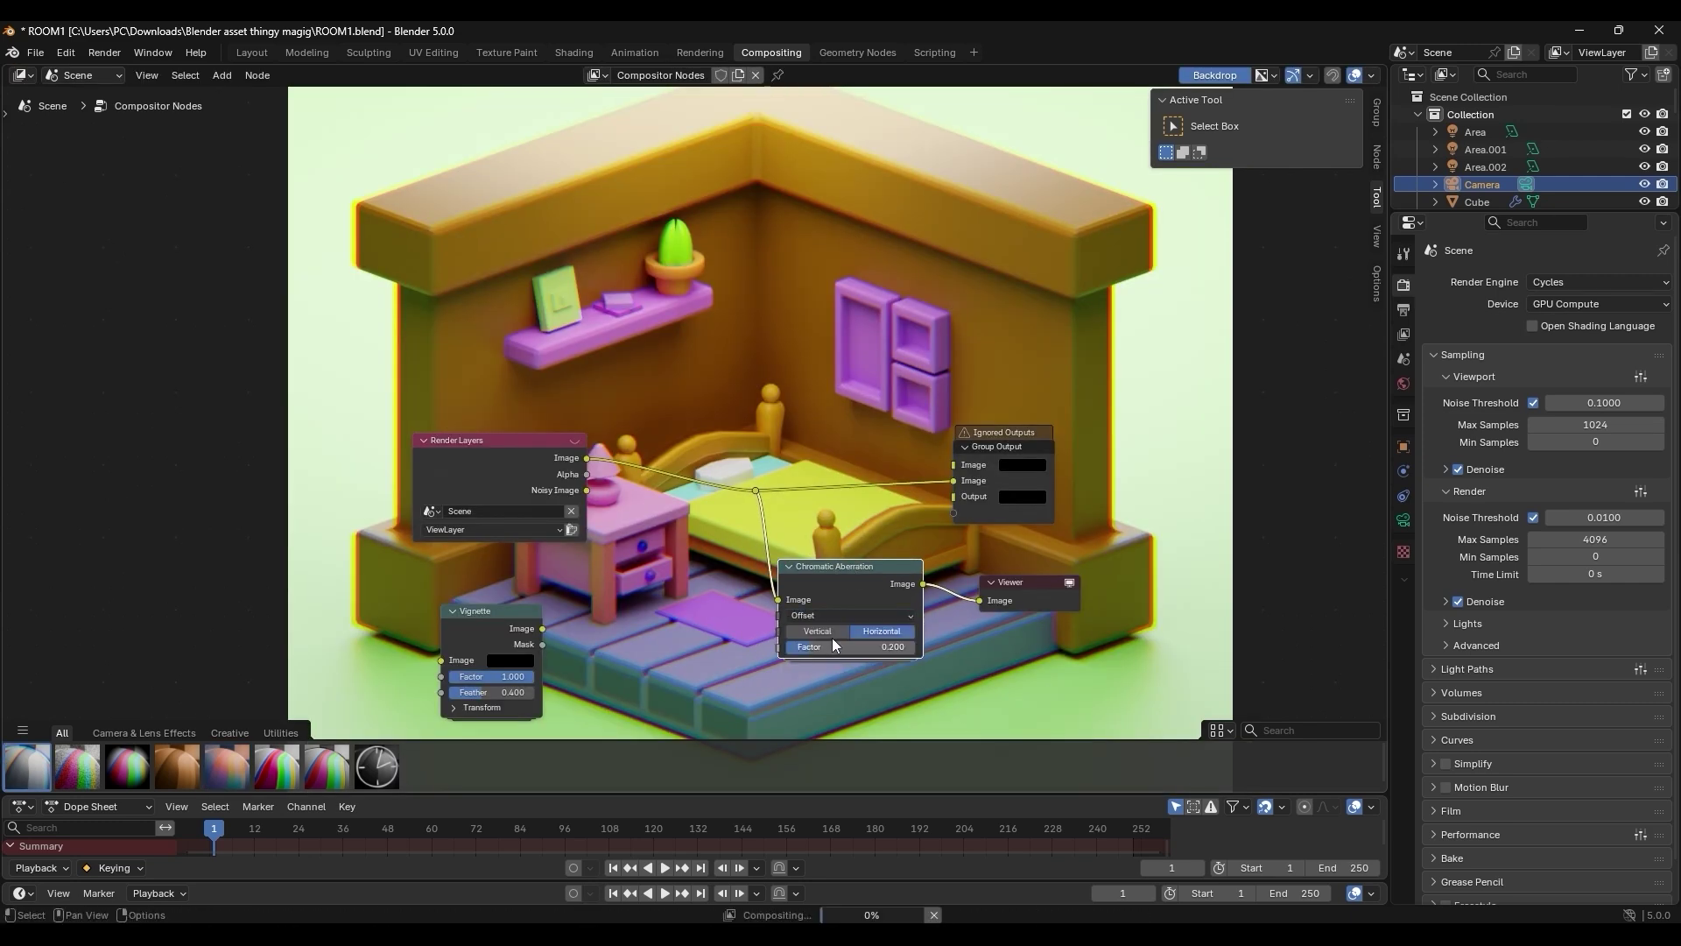
{"action": "left_click", "coordinate": [835, 651]}
{"action": "left_click_drag", "start_coordinate": [832, 647], "coordinate": [888, 647]}
{"action": "left_click_drag", "start_coordinate": [996, 444], "coordinate": [960, 457]}
{"action": "left_click", "coordinate": [959, 455]}
{"action": "scroll", "coordinate": [665, 496], "scroll_direction": "down", "scroll_amount": 3}
{"action": "scroll", "coordinate": [705, 553], "scroll_direction": "up", "scroll_amount": 3}
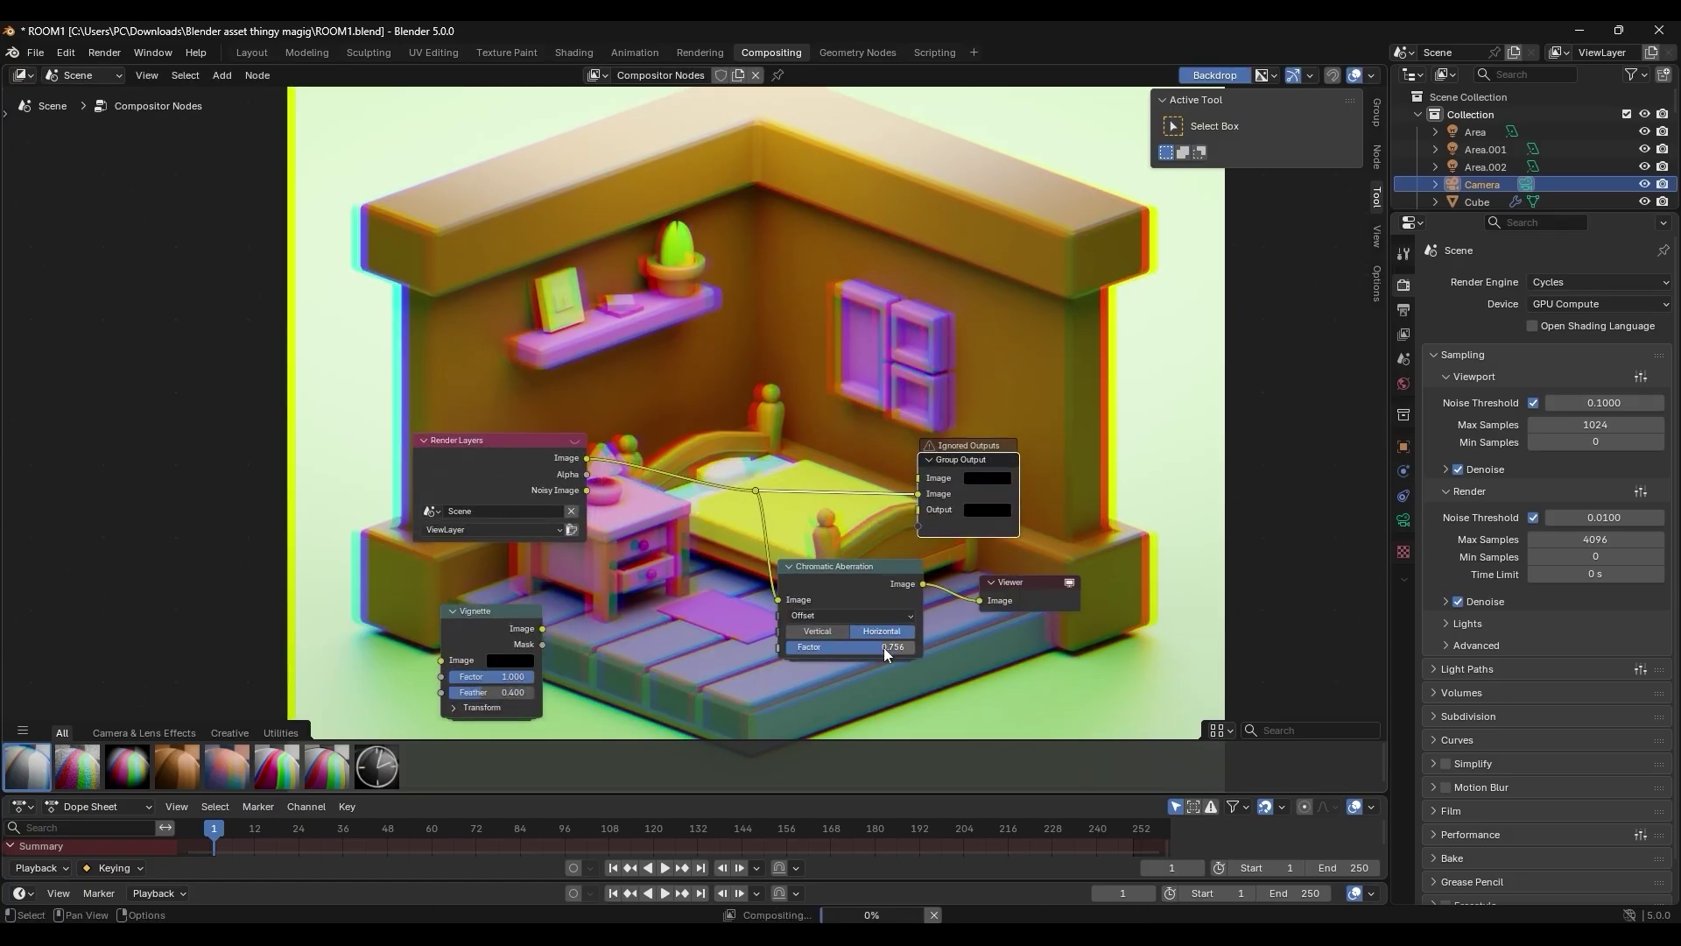
Step: Switch the Chromatic Aberration type to Scale and fine-tune its factor
{"action": "left_click", "coordinate": [848, 615]}
{"action": "left_click", "coordinate": [831, 672]}
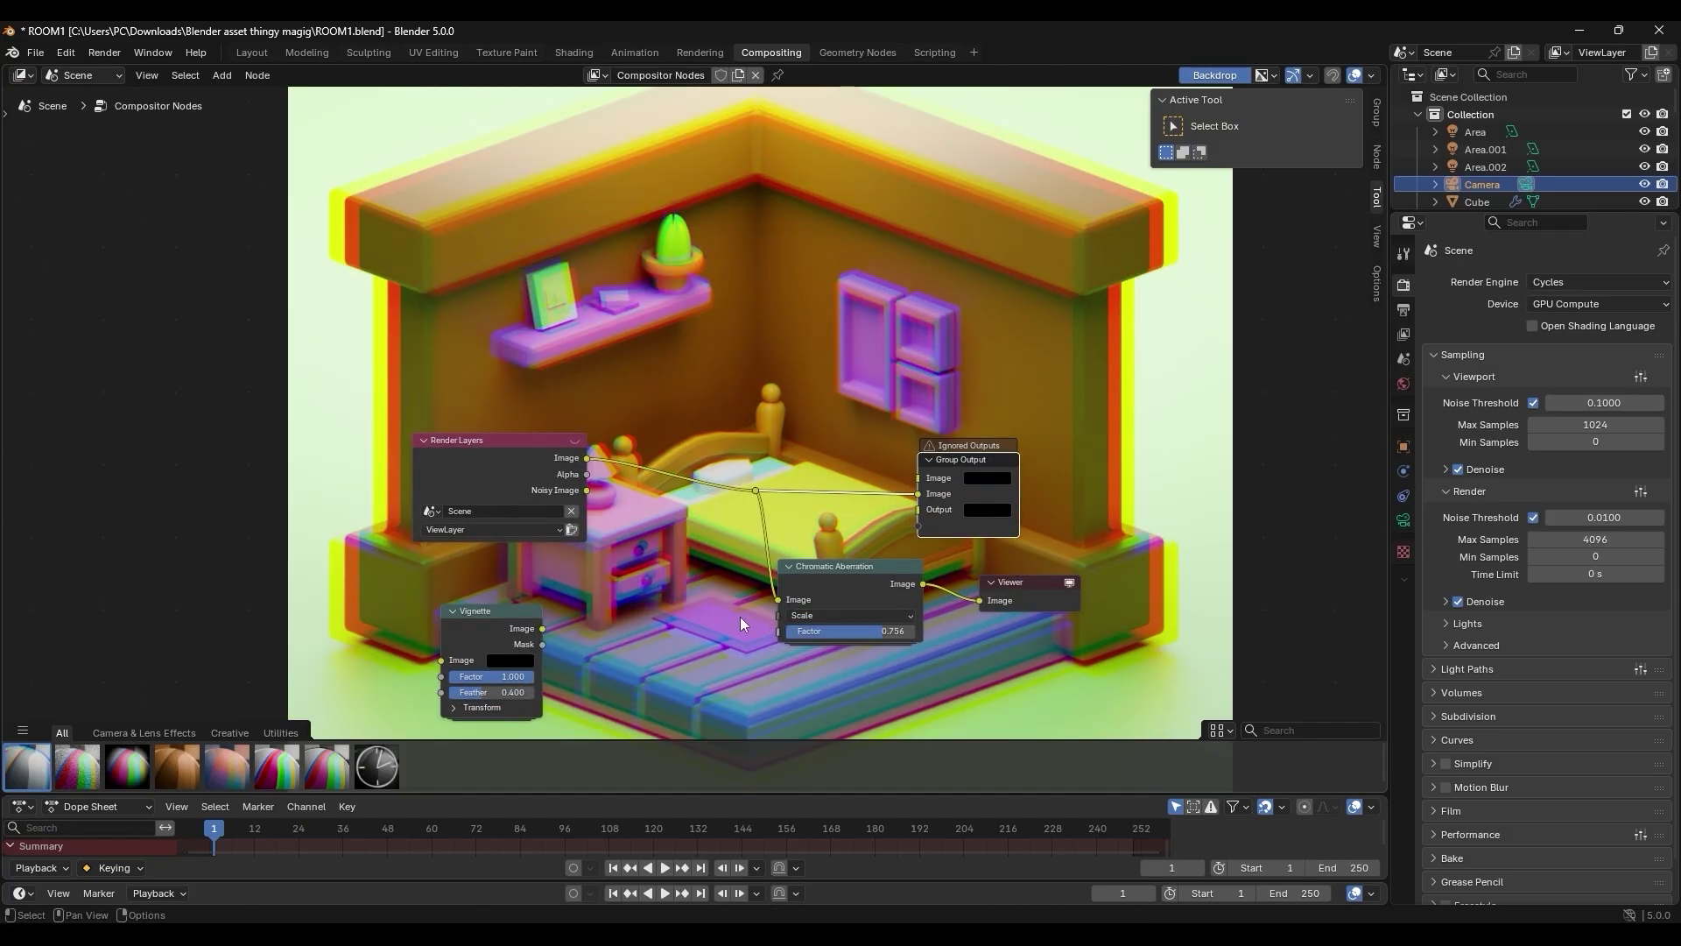
{"action": "left_click_drag", "start_coordinate": [853, 631], "coordinate": [867, 632]}
Step: Switch the Chromatic Aberration type to Directional Blur and adjust the blur center
{"action": "left_click", "coordinate": [869, 617]}
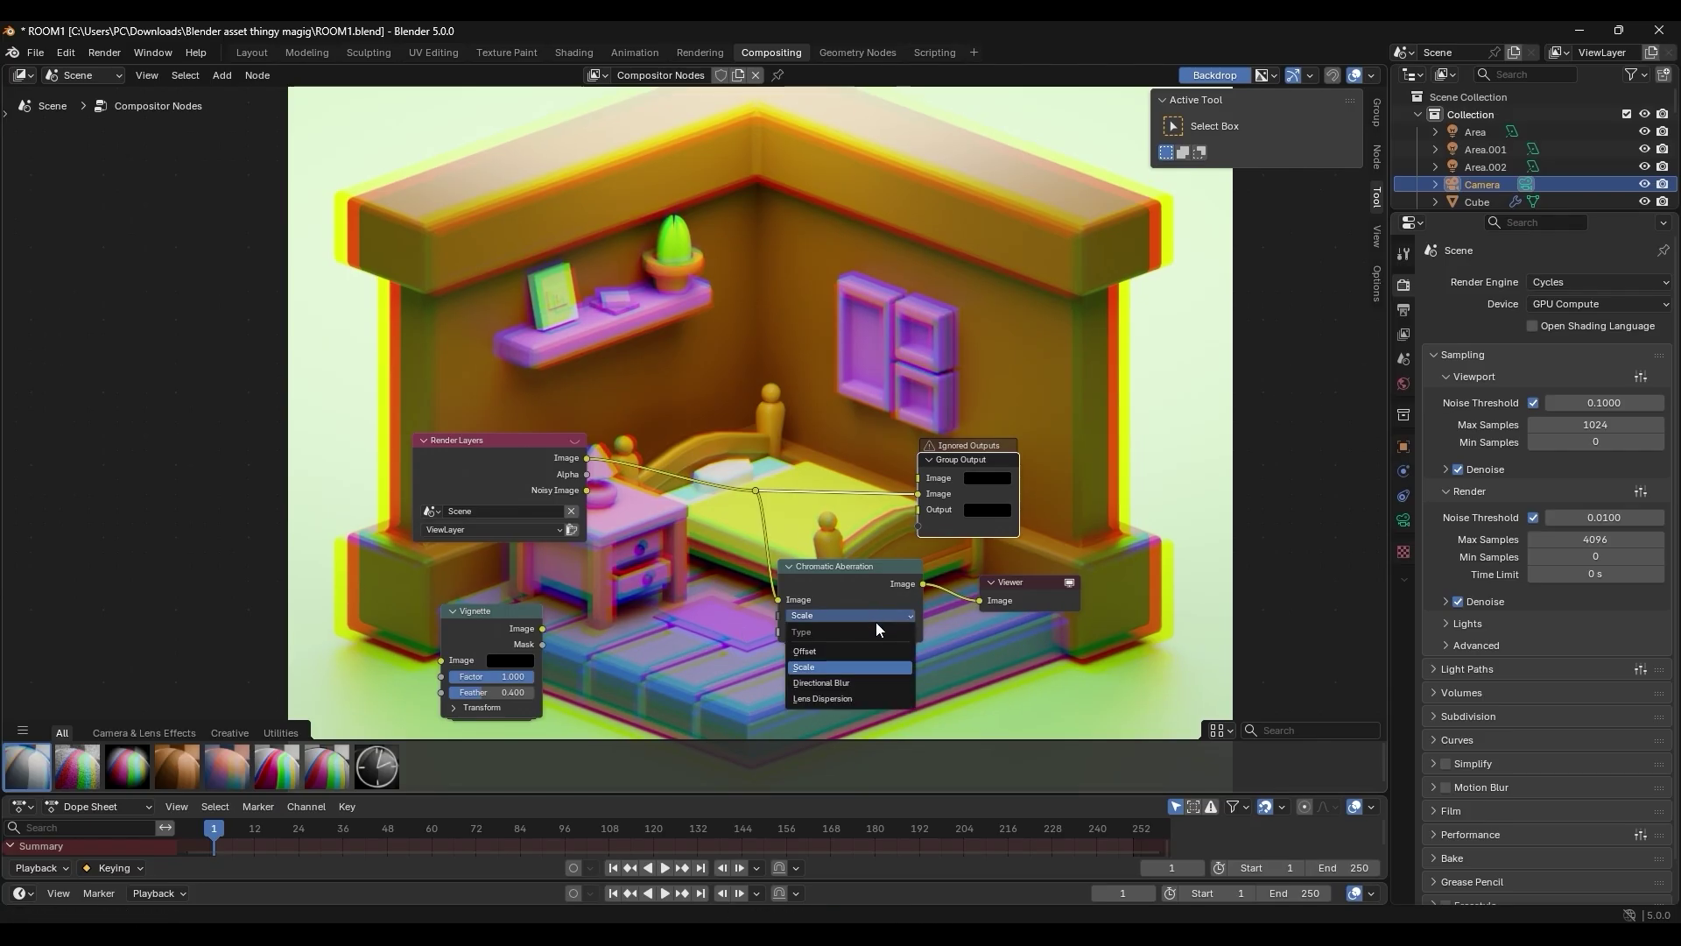
{"action": "left_click", "coordinate": [864, 681]}
{"action": "left_click_drag", "start_coordinate": [847, 664], "coordinate": [864, 684]}
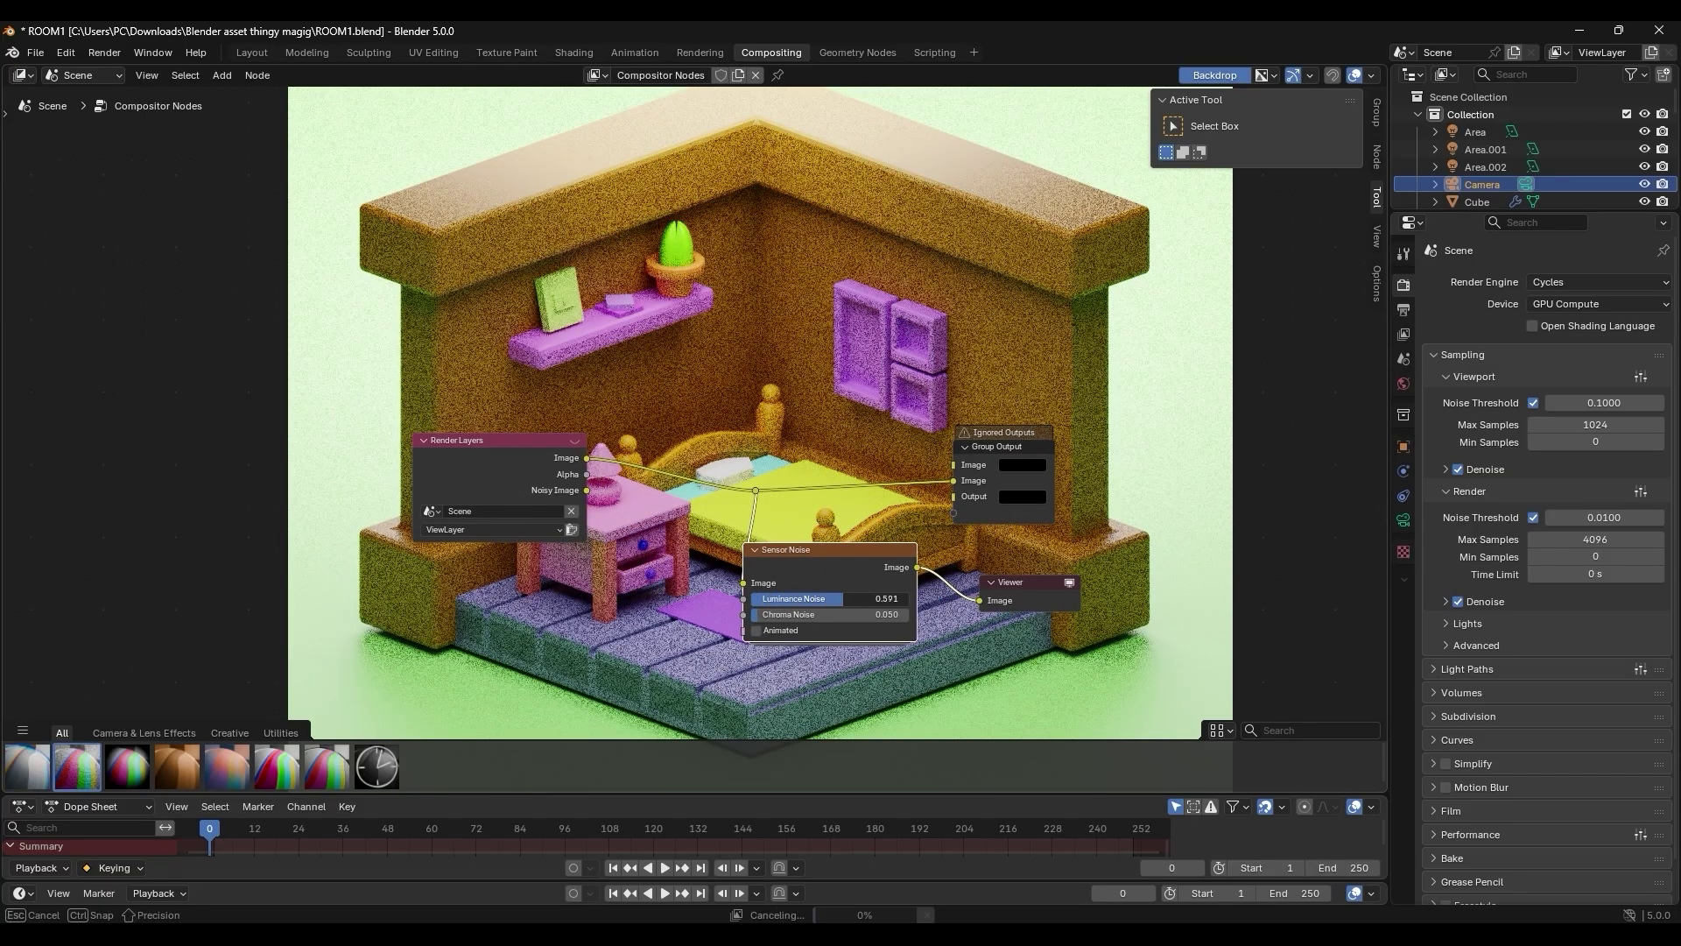
Step: Set the Sensor Noise node's luminance noise to 0.359 and chroma noise to 0.532, with Animated enabled
{"action": "left_click_drag", "start_coordinate": [840, 606], "coordinate": [832, 613]}
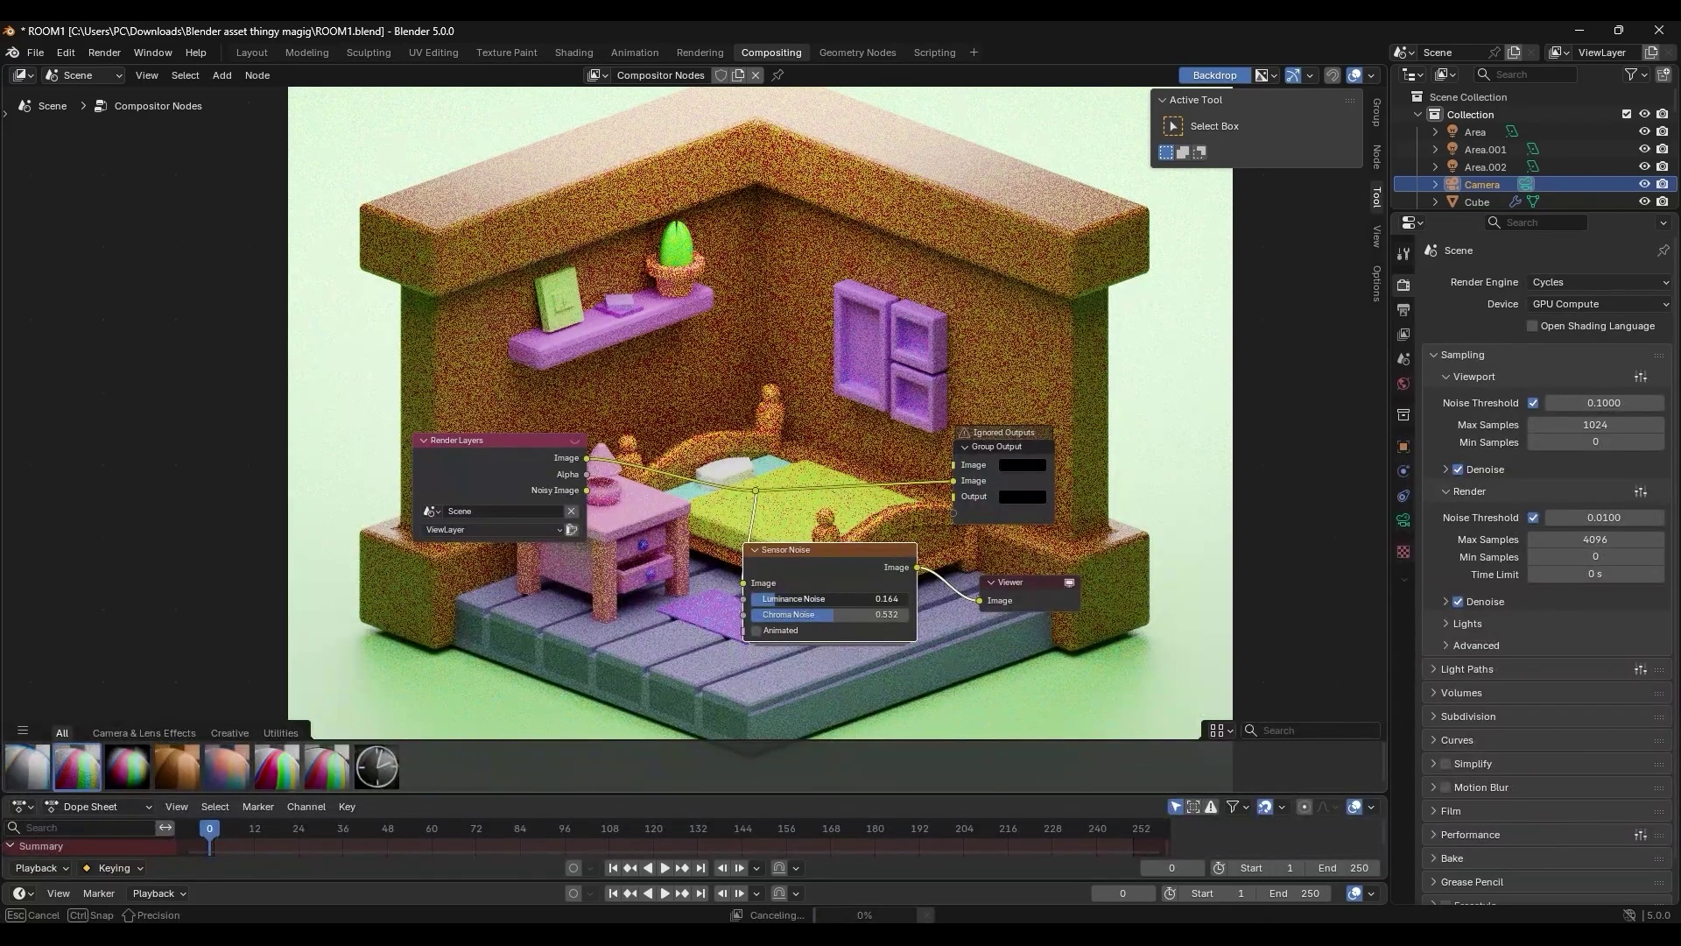
{"action": "left_click", "coordinate": [757, 631]}
{"action": "left_click", "coordinate": [765, 636]}
{"action": "left_click_drag", "start_coordinate": [780, 599], "coordinate": [790, 599]}
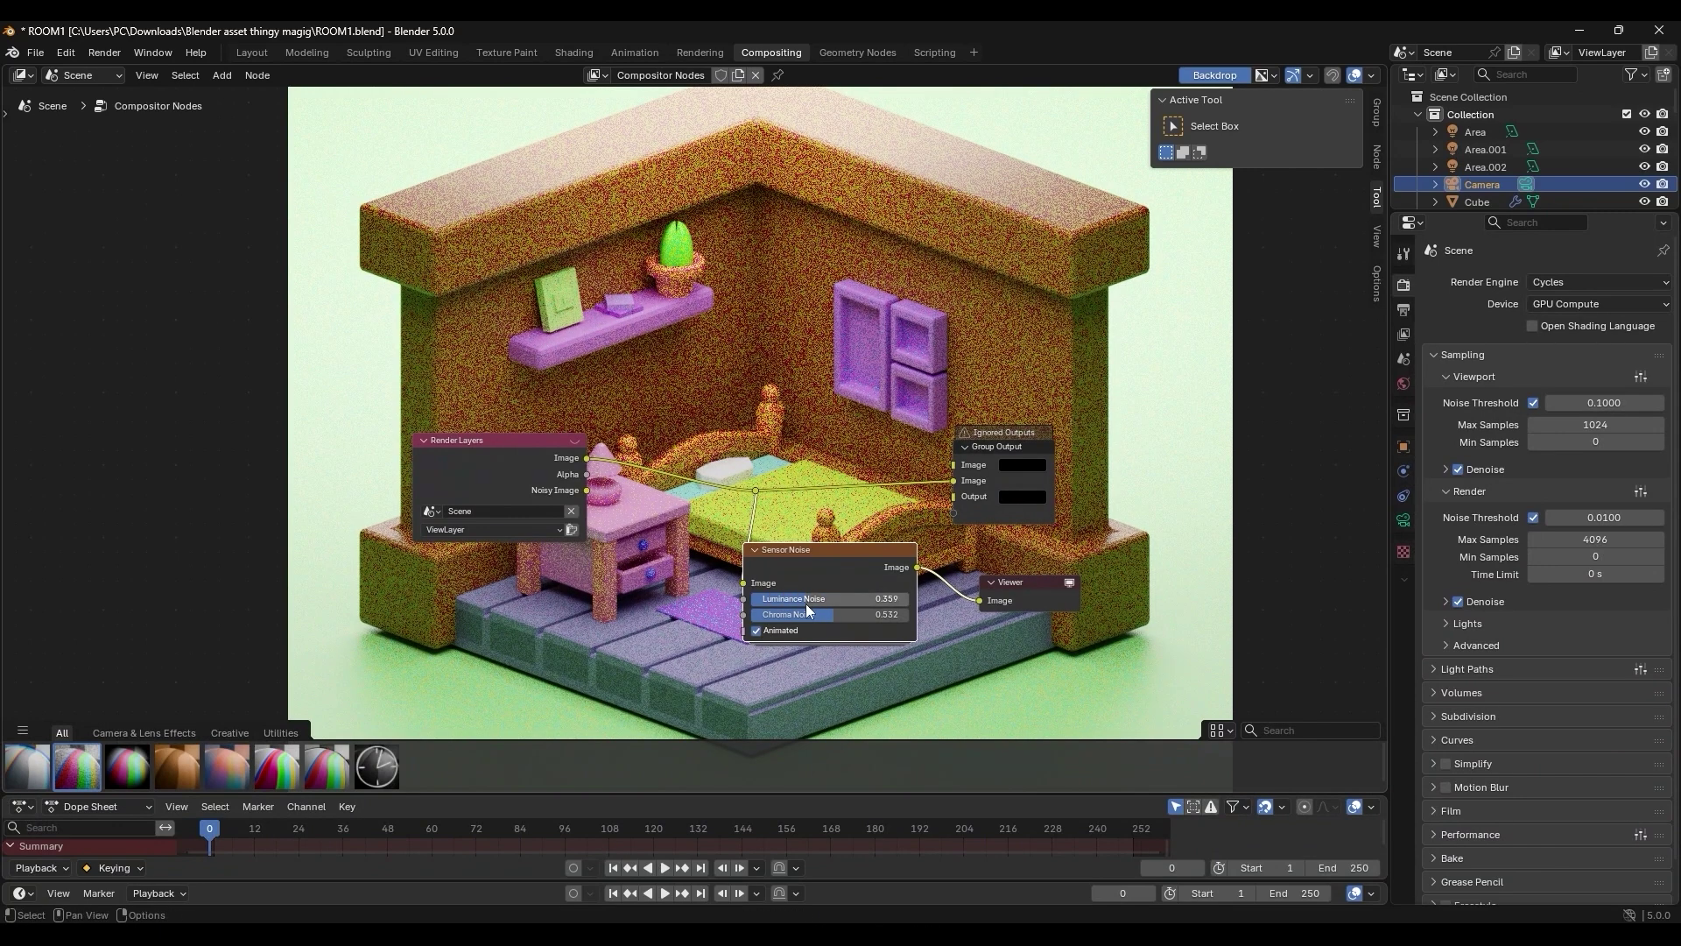
Step: Play the timeline to preview the animated noise, toggle the Animated option off and stop playback
{"action": "key", "text": "space"}
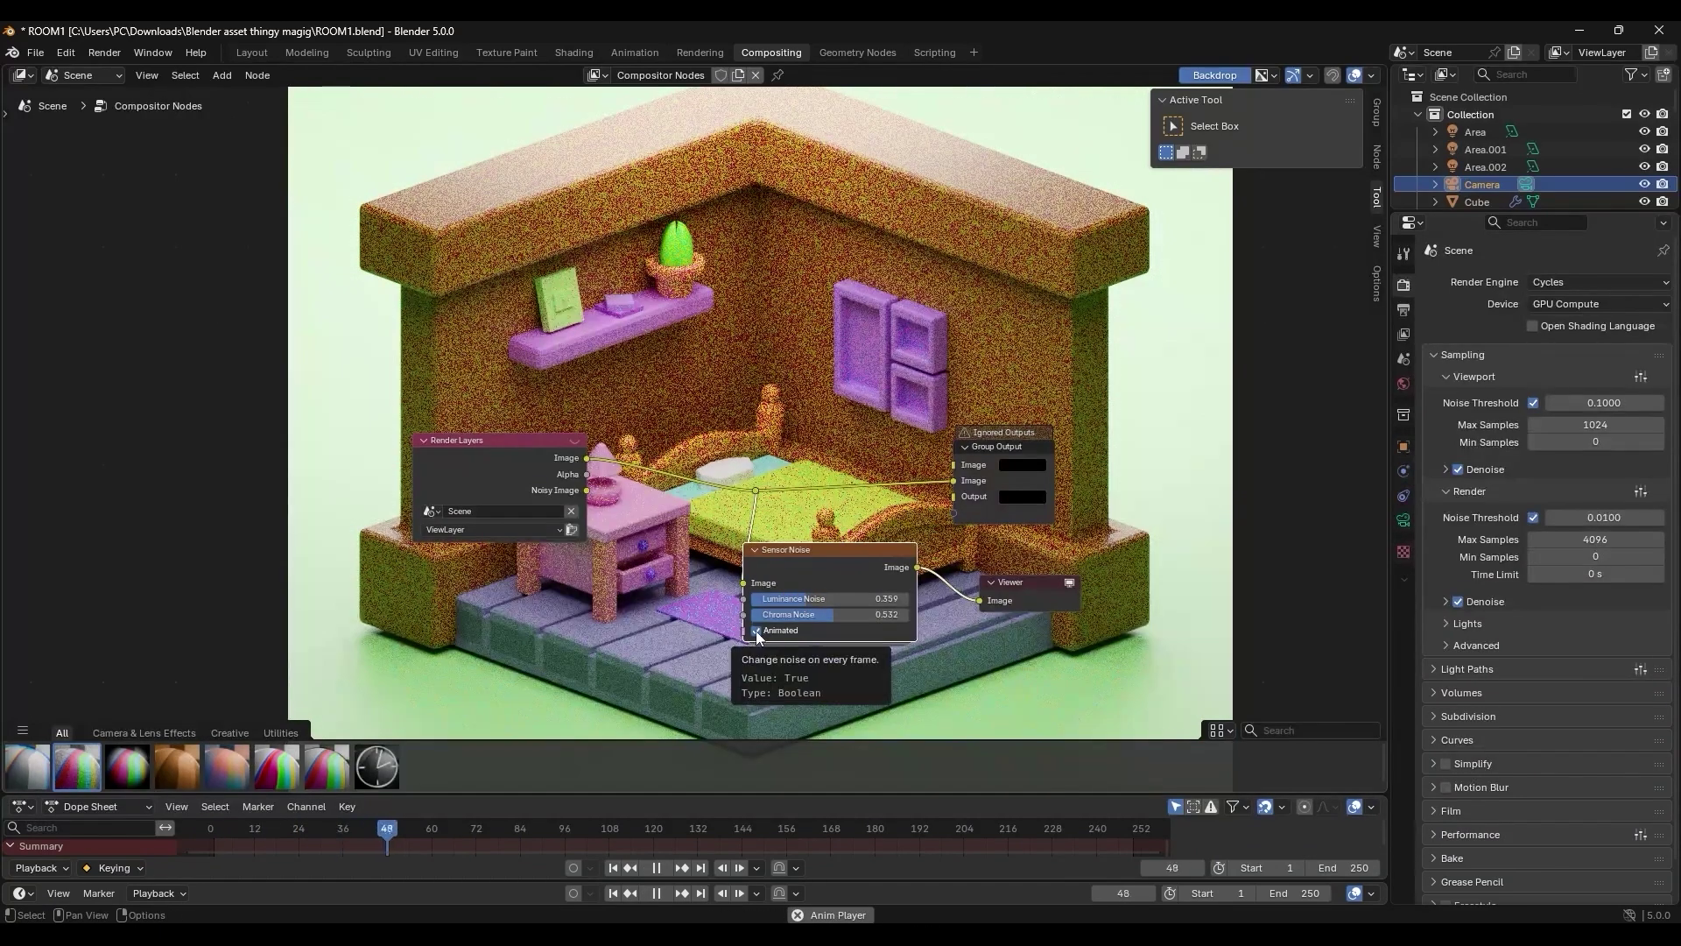
{"action": "left_click", "coordinate": [755, 630]}
{"action": "key", "text": "space"}
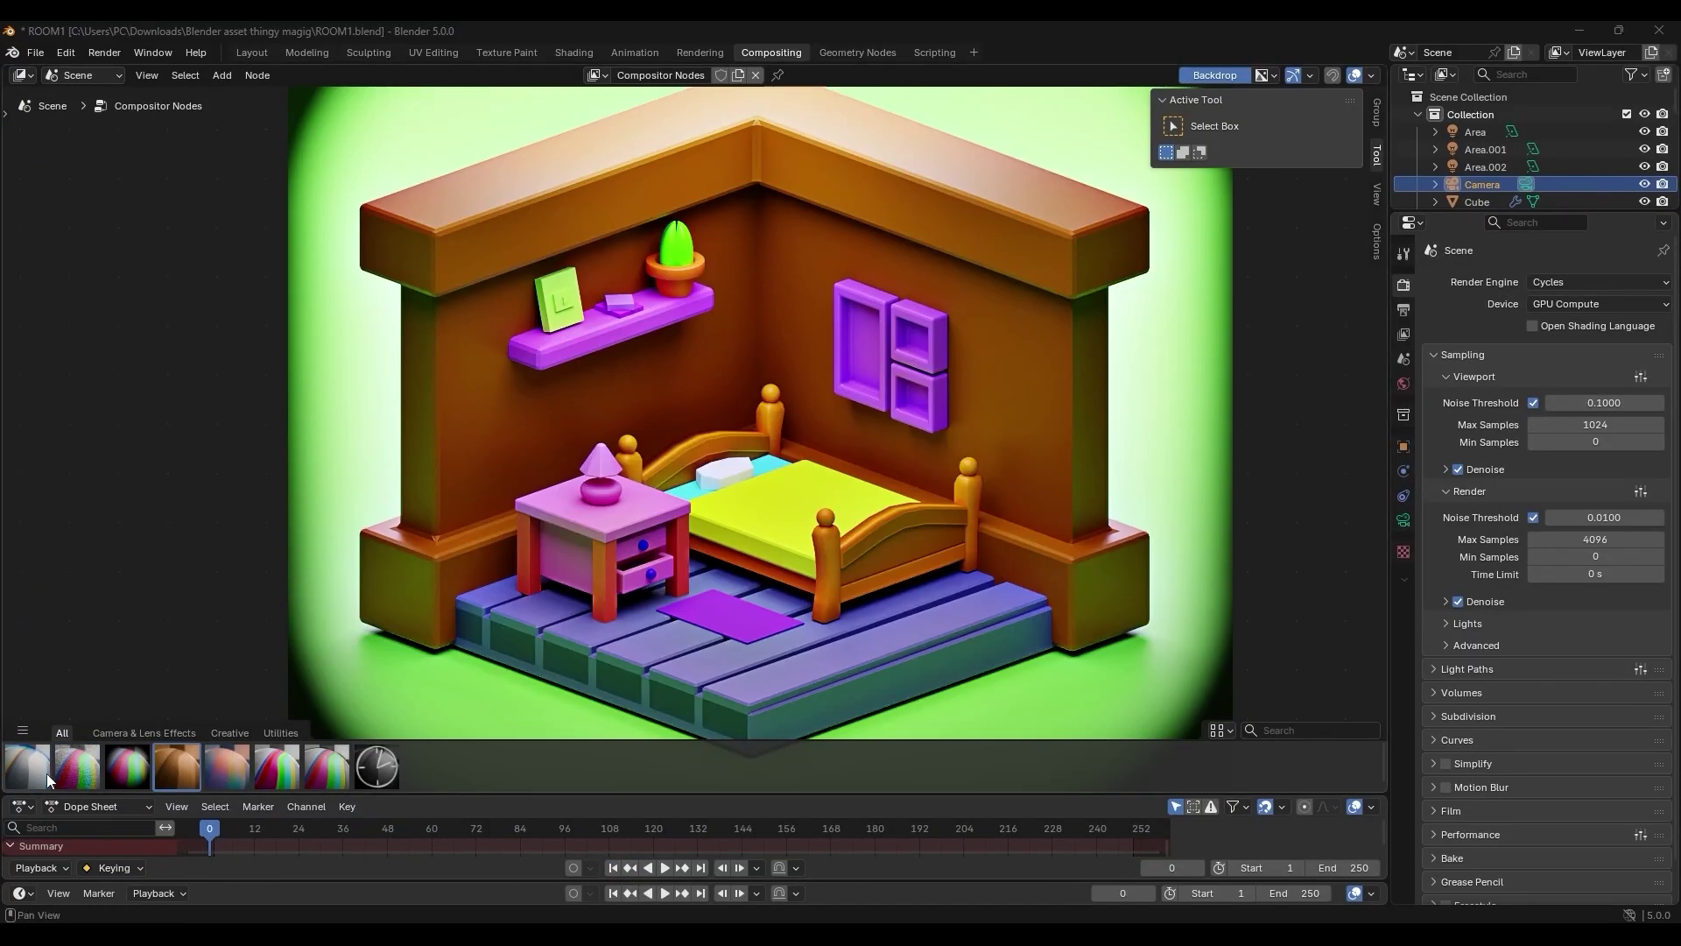
{"action": "left_click_drag", "start_coordinate": [686, 480], "coordinate": [692, 486]}
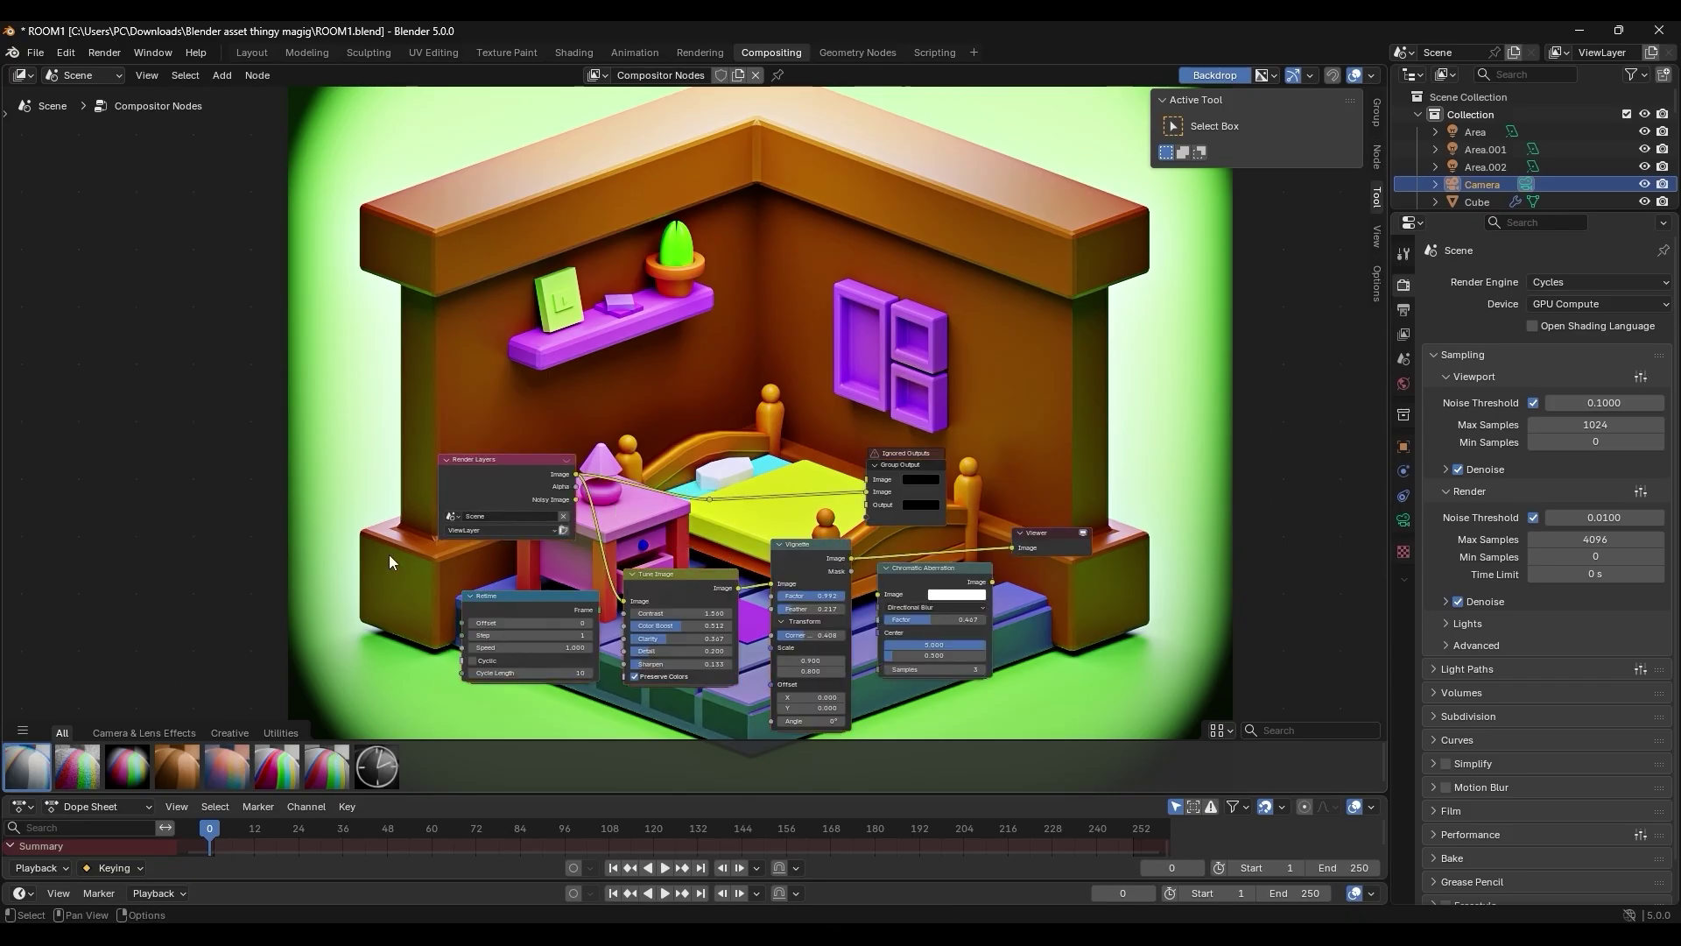
{"action": "scroll", "coordinate": [504, 587], "scroll_direction": "up", "scroll_amount": 1}
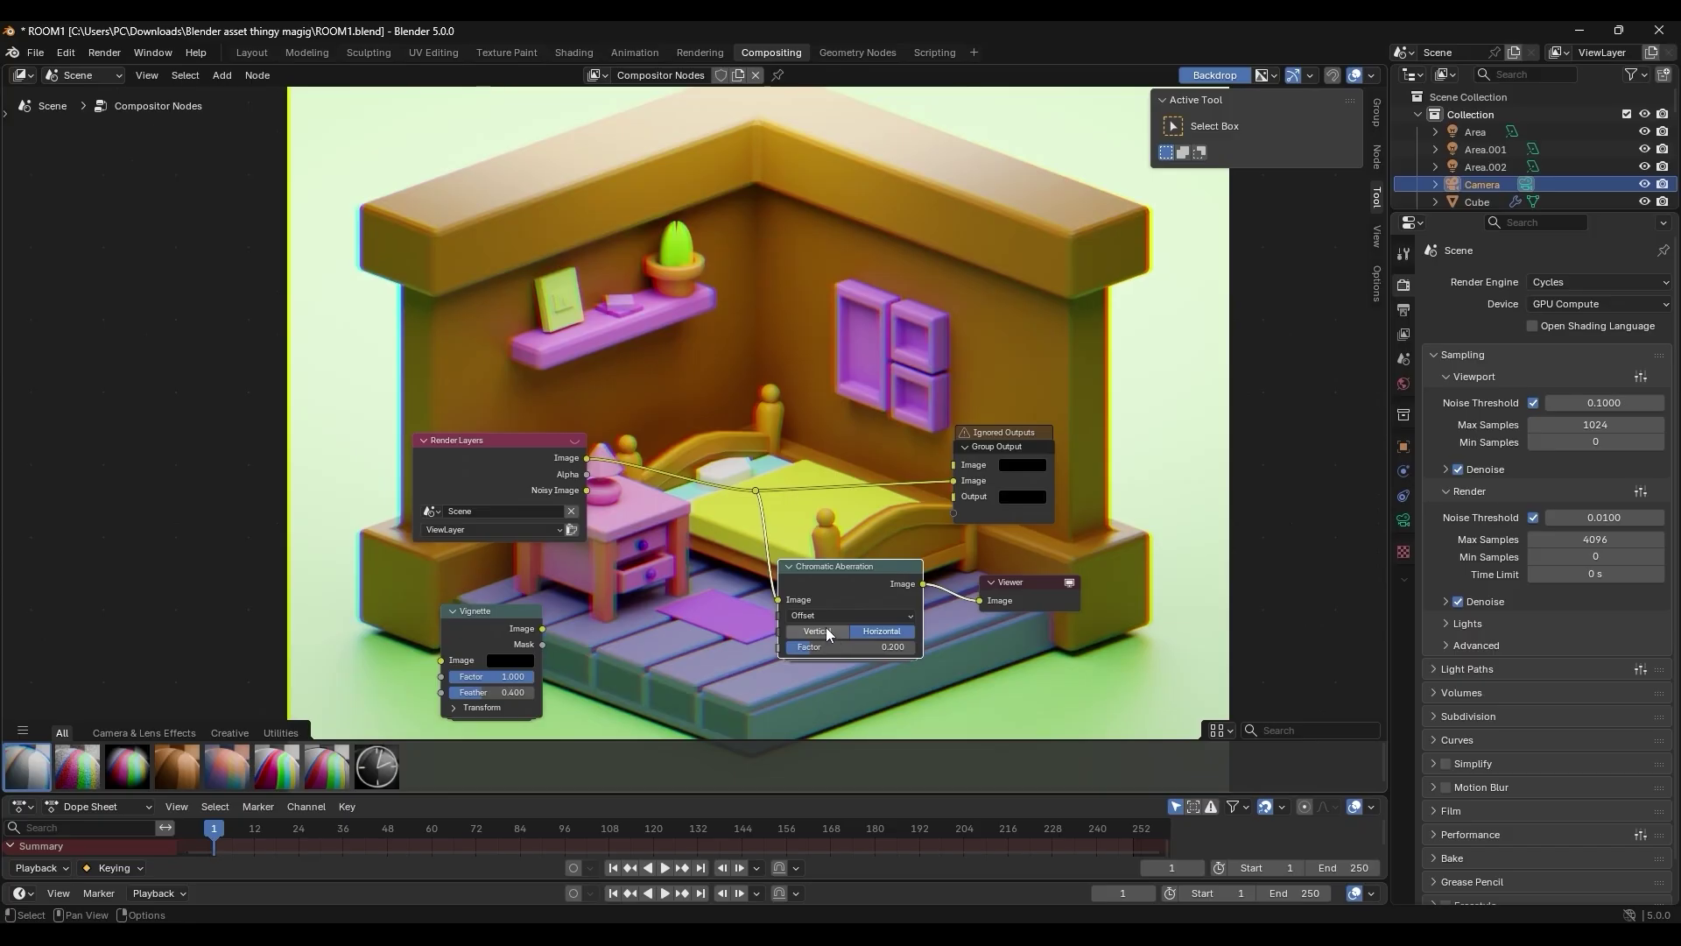
Step: Increase the Chromatic Aberration node's horizontal offset factor and change its type from Offset to Scale
{"action": "left_click_drag", "start_coordinate": [832, 648], "coordinate": [854, 648]}
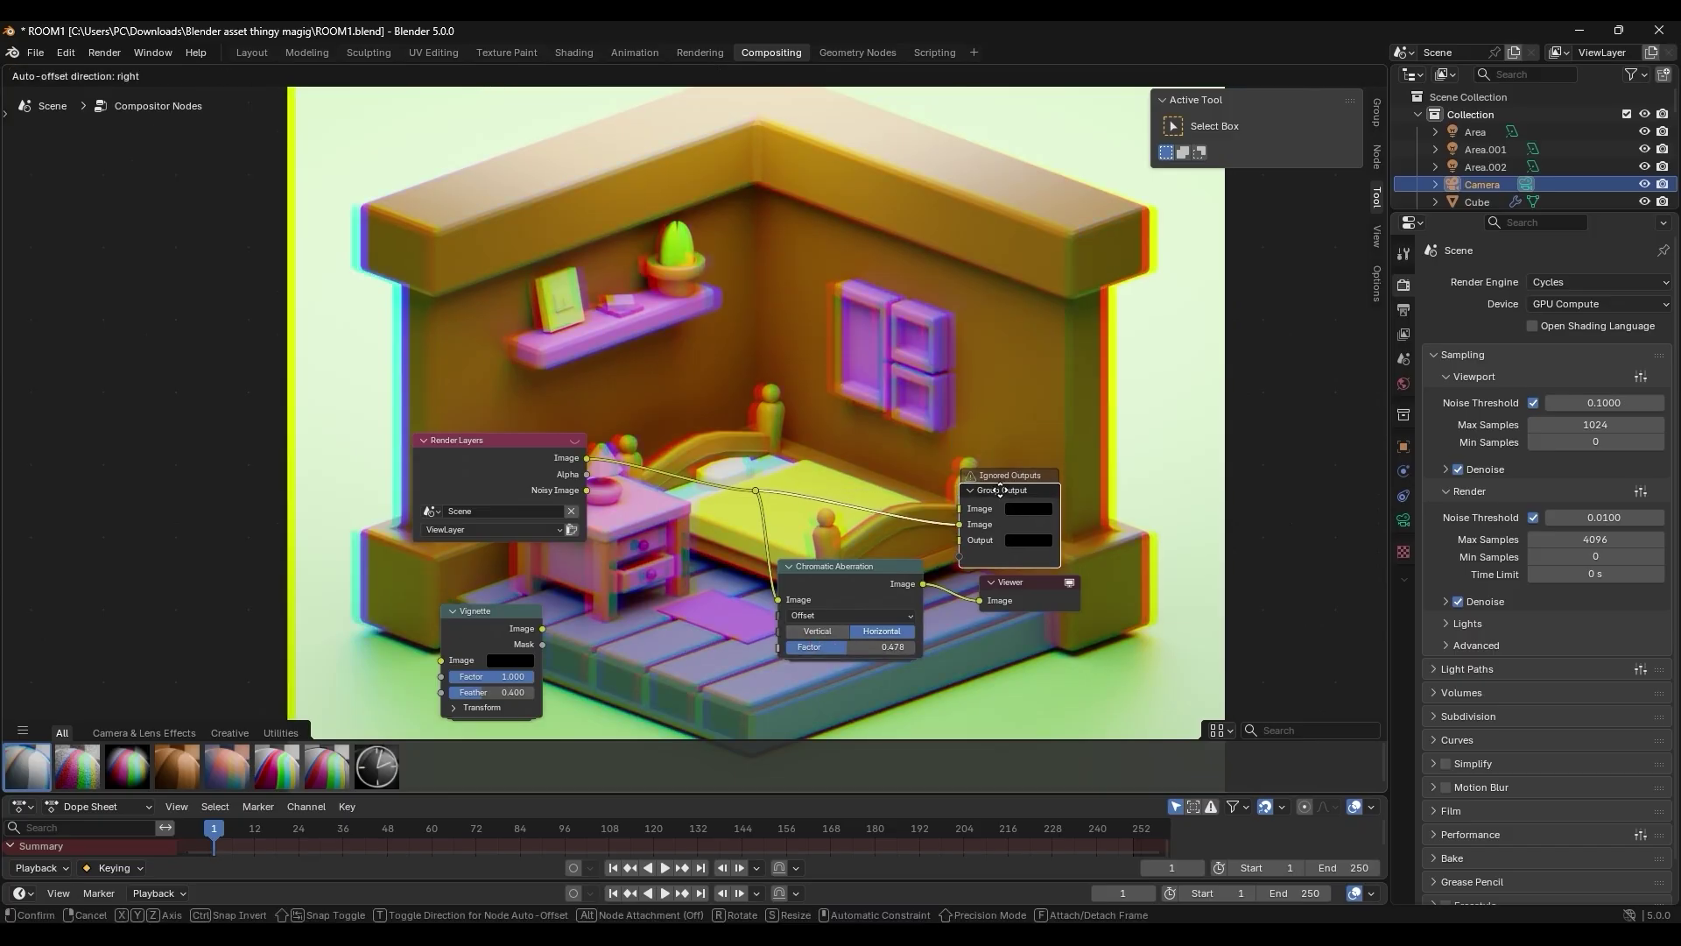
{"action": "scroll", "coordinate": [700, 455], "scroll_direction": "down", "scroll_amount": 2}
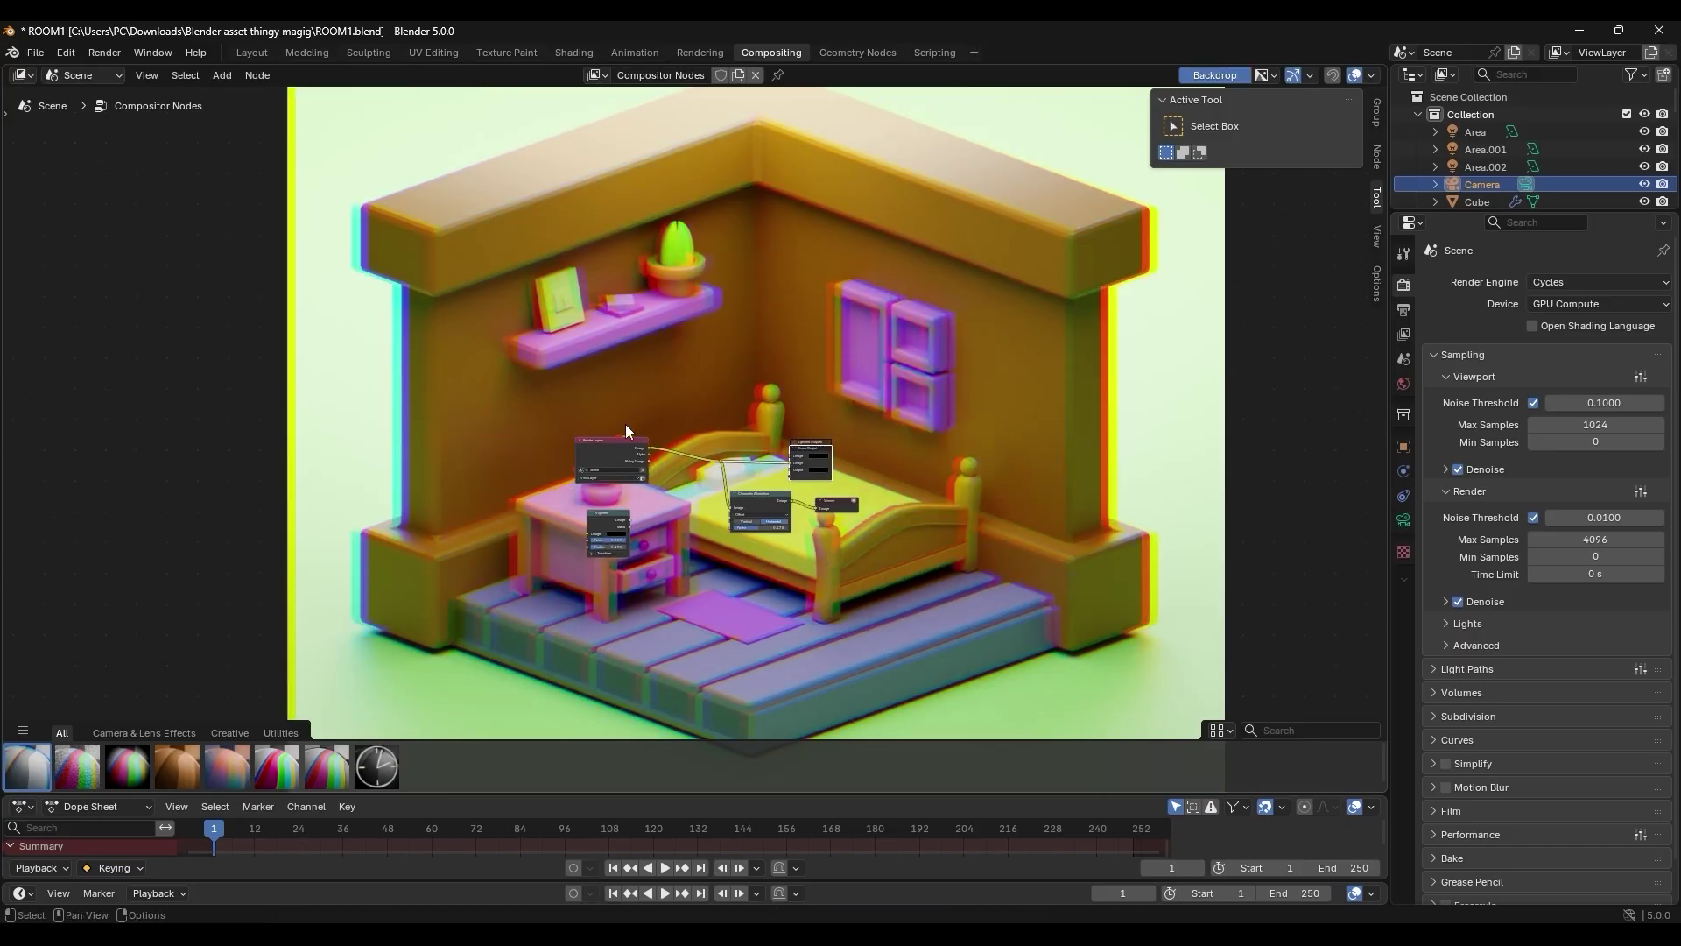
{"action": "scroll", "coordinate": [632, 428], "scroll_direction": "up", "scroll_amount": 3}
{"action": "left_click_drag", "start_coordinate": [822, 644], "coordinate": [859, 644]}
{"action": "left_click", "coordinate": [836, 615]}
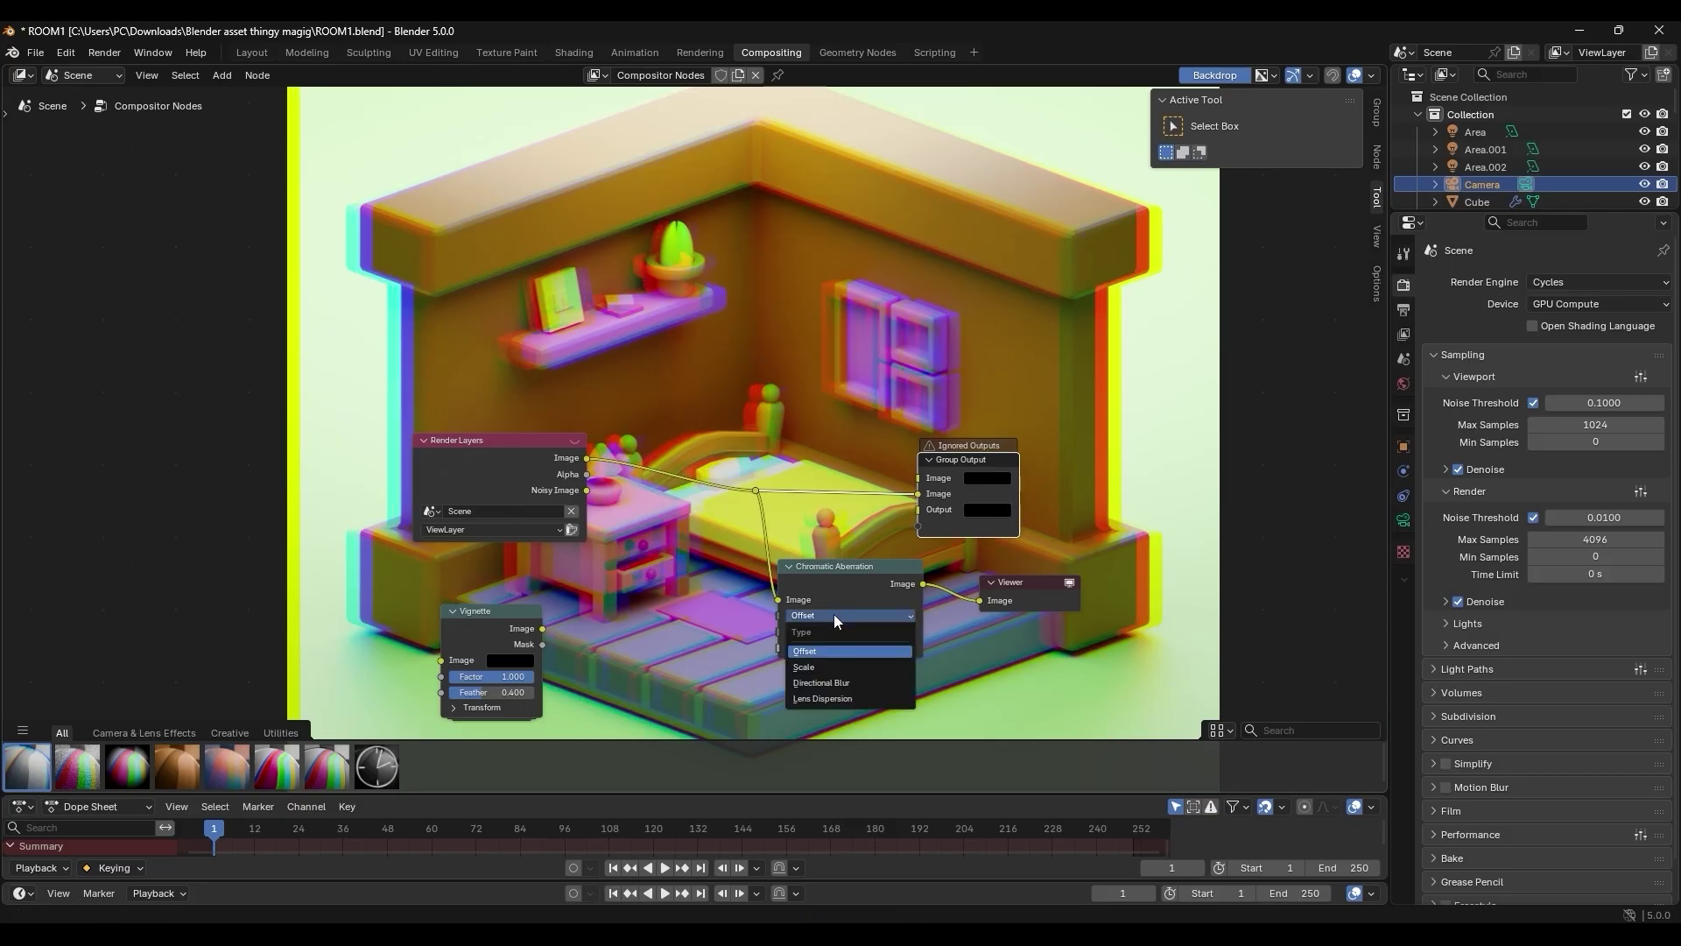
{"action": "left_click", "coordinate": [831, 670]}
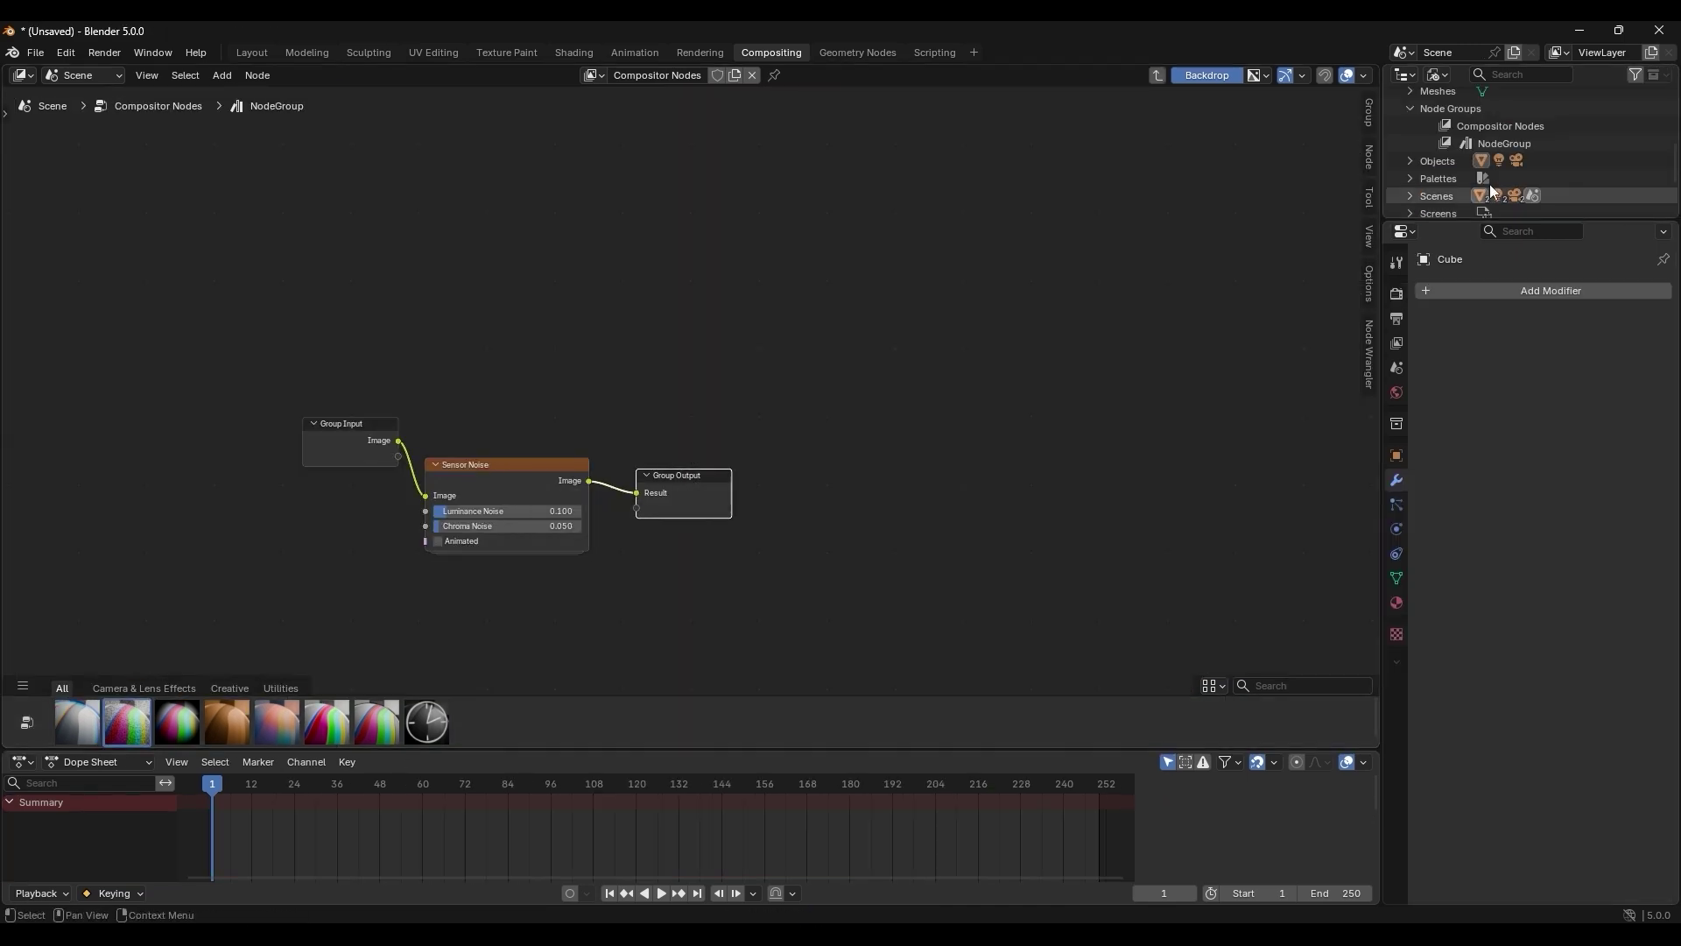
Step: Delete the Compositor Nodes data-block from the file's Node Groups and create a new compositor node tree
{"action": "left_click", "coordinate": [1535, 128]}
{"action": "right_click", "coordinate": [1544, 142]}
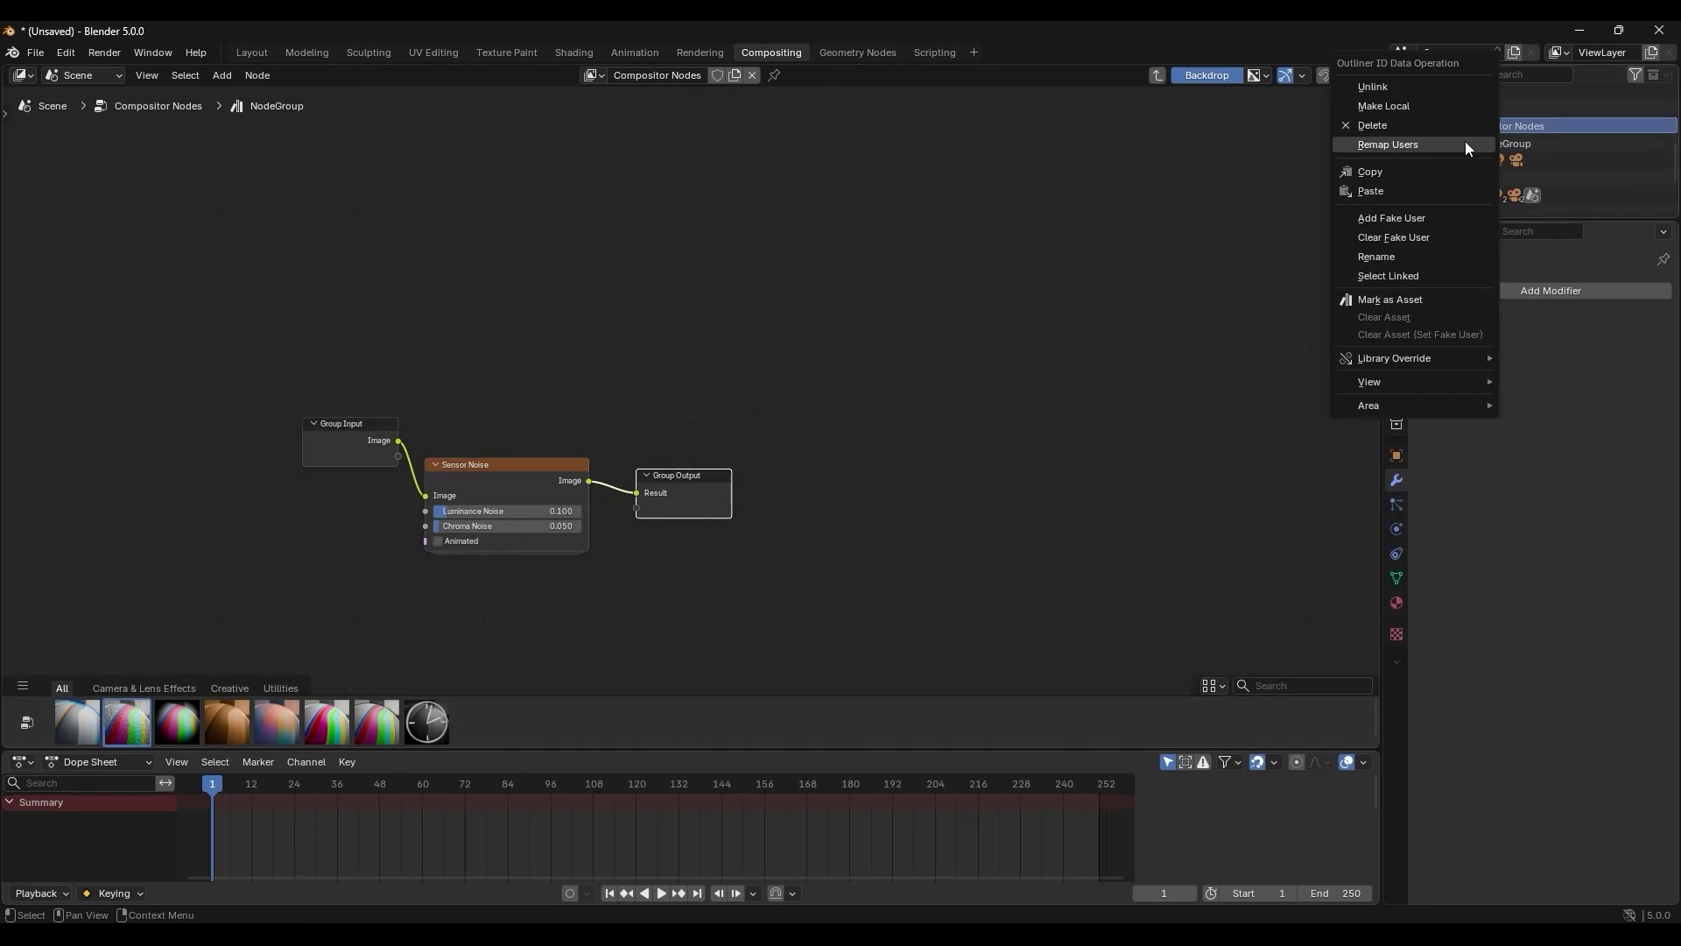
{"action": "left_click", "coordinate": [1489, 125]}
{"action": "left_click", "coordinate": [691, 75]}
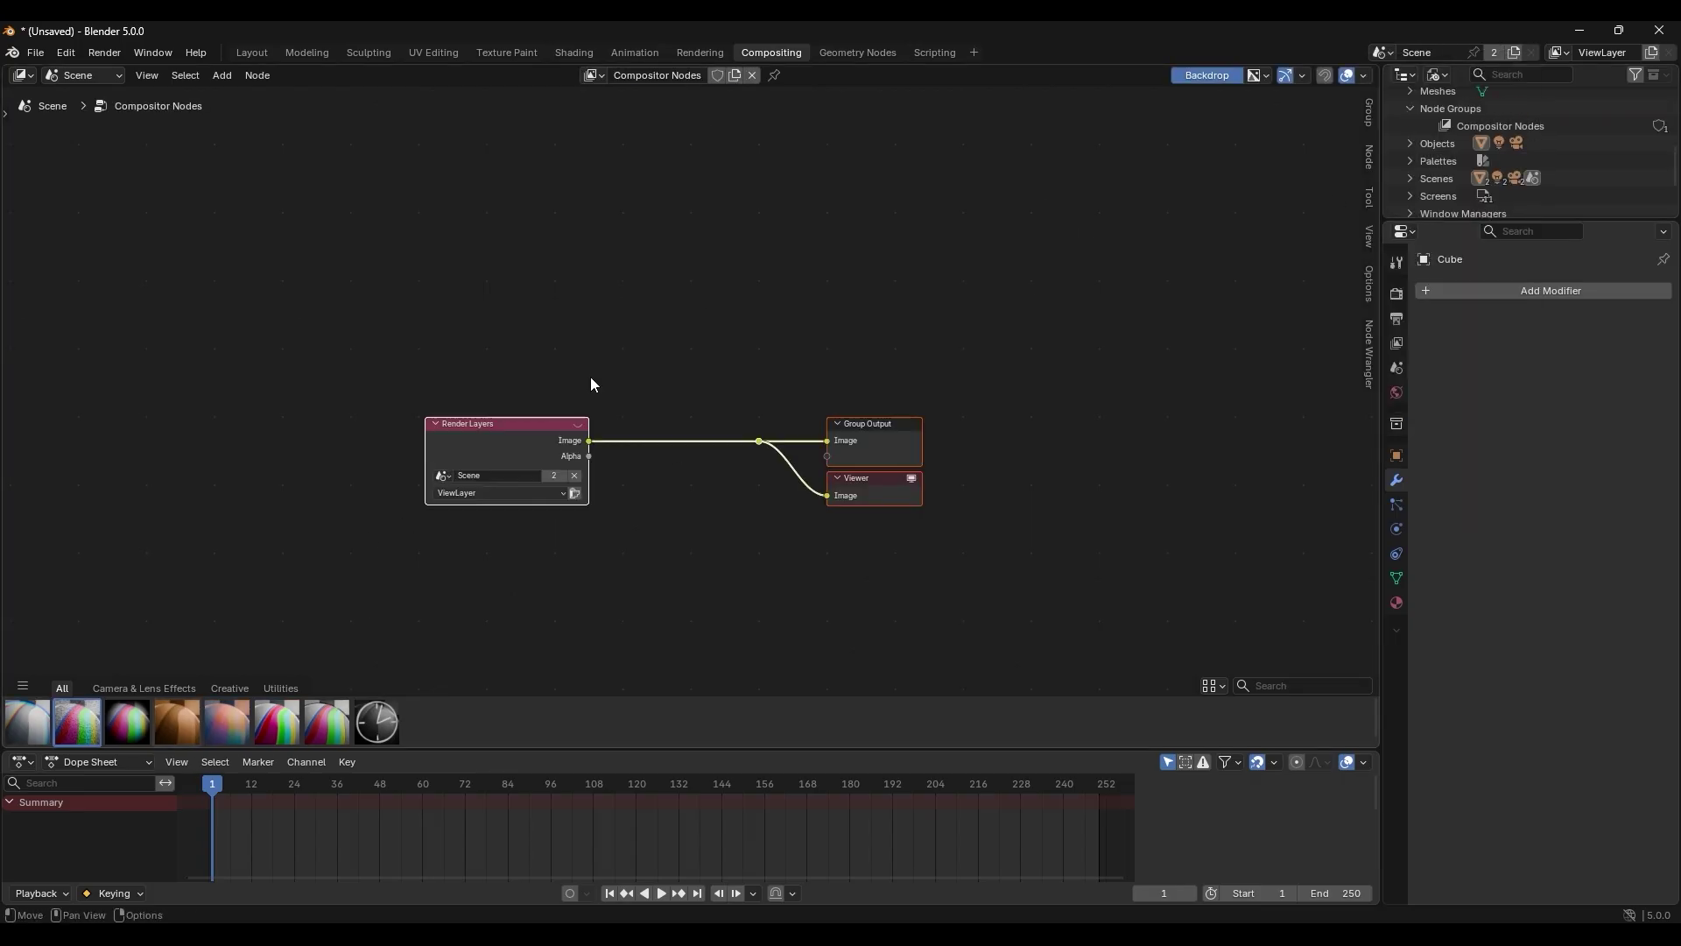
Step: Add Vignette, Sensor Noise and Split Toning asset nodes in sequence between Render Layers and the Viewer, repositioning the output nodes
{"action": "middle_click_drag", "start_coordinate": [649, 447], "coordinate": [624, 434]}
{"action": "left_click_drag", "start_coordinate": [77, 722], "coordinate": [675, 519]}
{"action": "left_click_drag", "start_coordinate": [993, 464], "coordinate": [1000, 519]}
{"action": "left_click_drag", "start_coordinate": [858, 410], "coordinate": [1112, 373]}
{"action": "left_click_drag", "start_coordinate": [575, 552], "coordinate": [780, 493]}
{"action": "left_click_drag", "start_coordinate": [127, 723], "coordinate": [608, 446]}
{"action": "left_click_drag", "start_coordinate": [657, 448], "coordinate": [656, 429]}
{"action": "left_click_drag", "start_coordinate": [226, 722], "coordinate": [985, 511]}
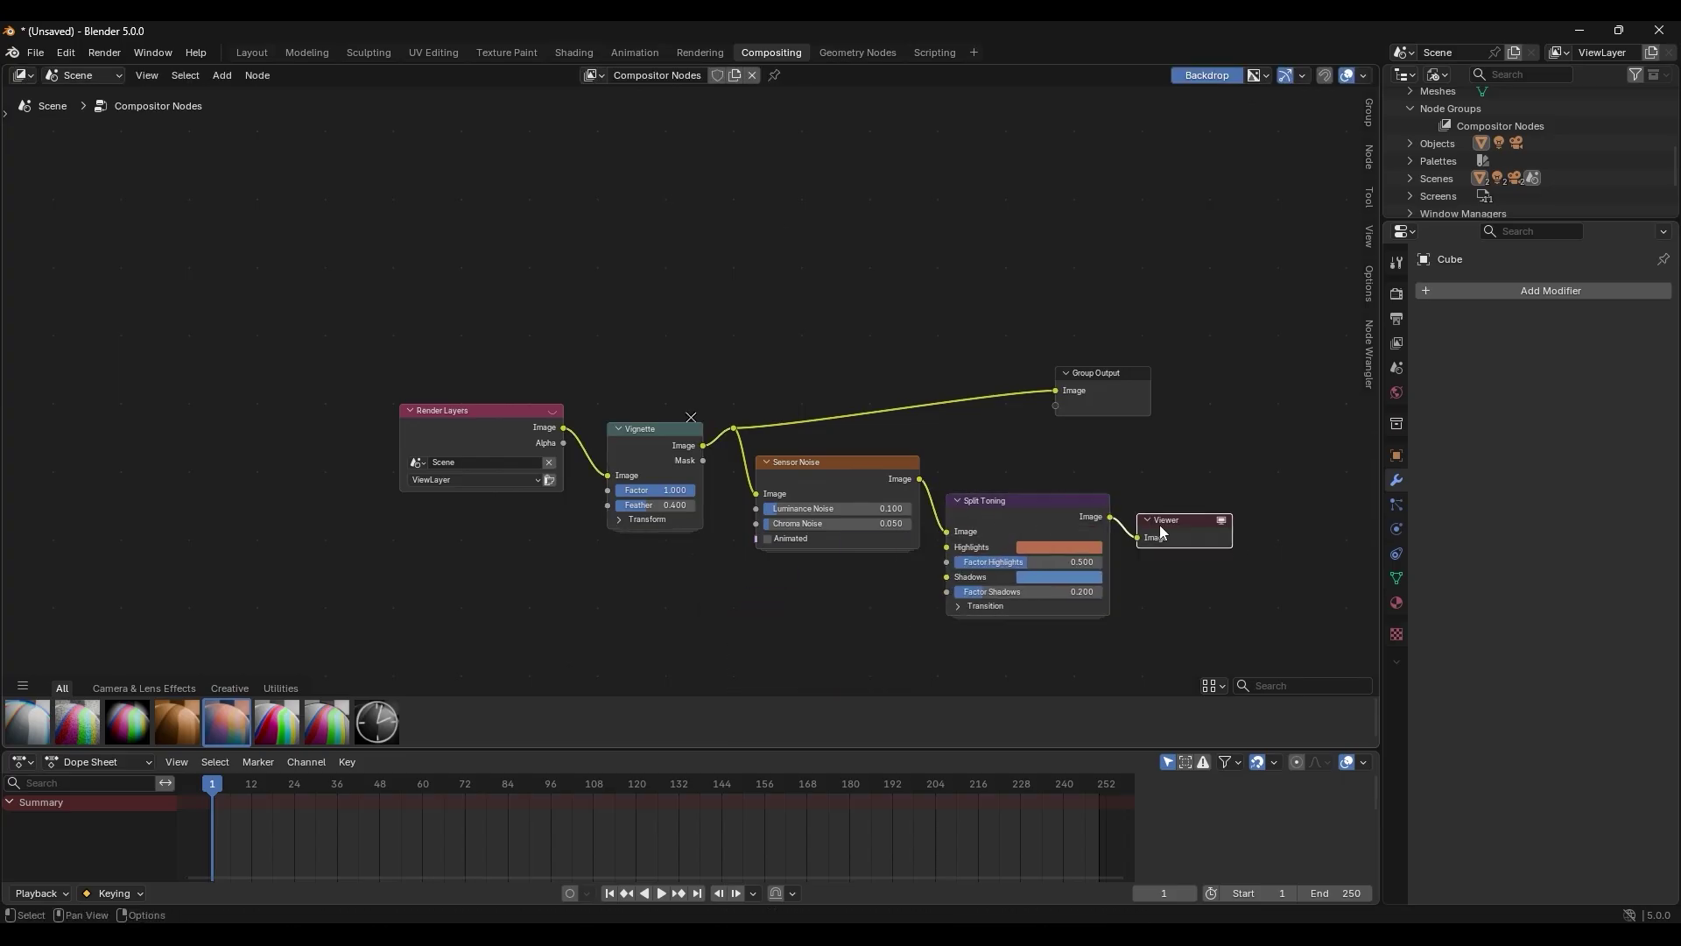
Step: Group the Vignette, Sensor Noise and Split Toning nodes and name the group NodeGroup11
{"action": "right_click", "coordinate": [950, 489]}
{"action": "left_click", "coordinate": [948, 490]}
{"action": "double_click", "coordinate": [1506, 144]}
{"action": "type", "text": "11"}
{"action": "key", "text": "Return"}
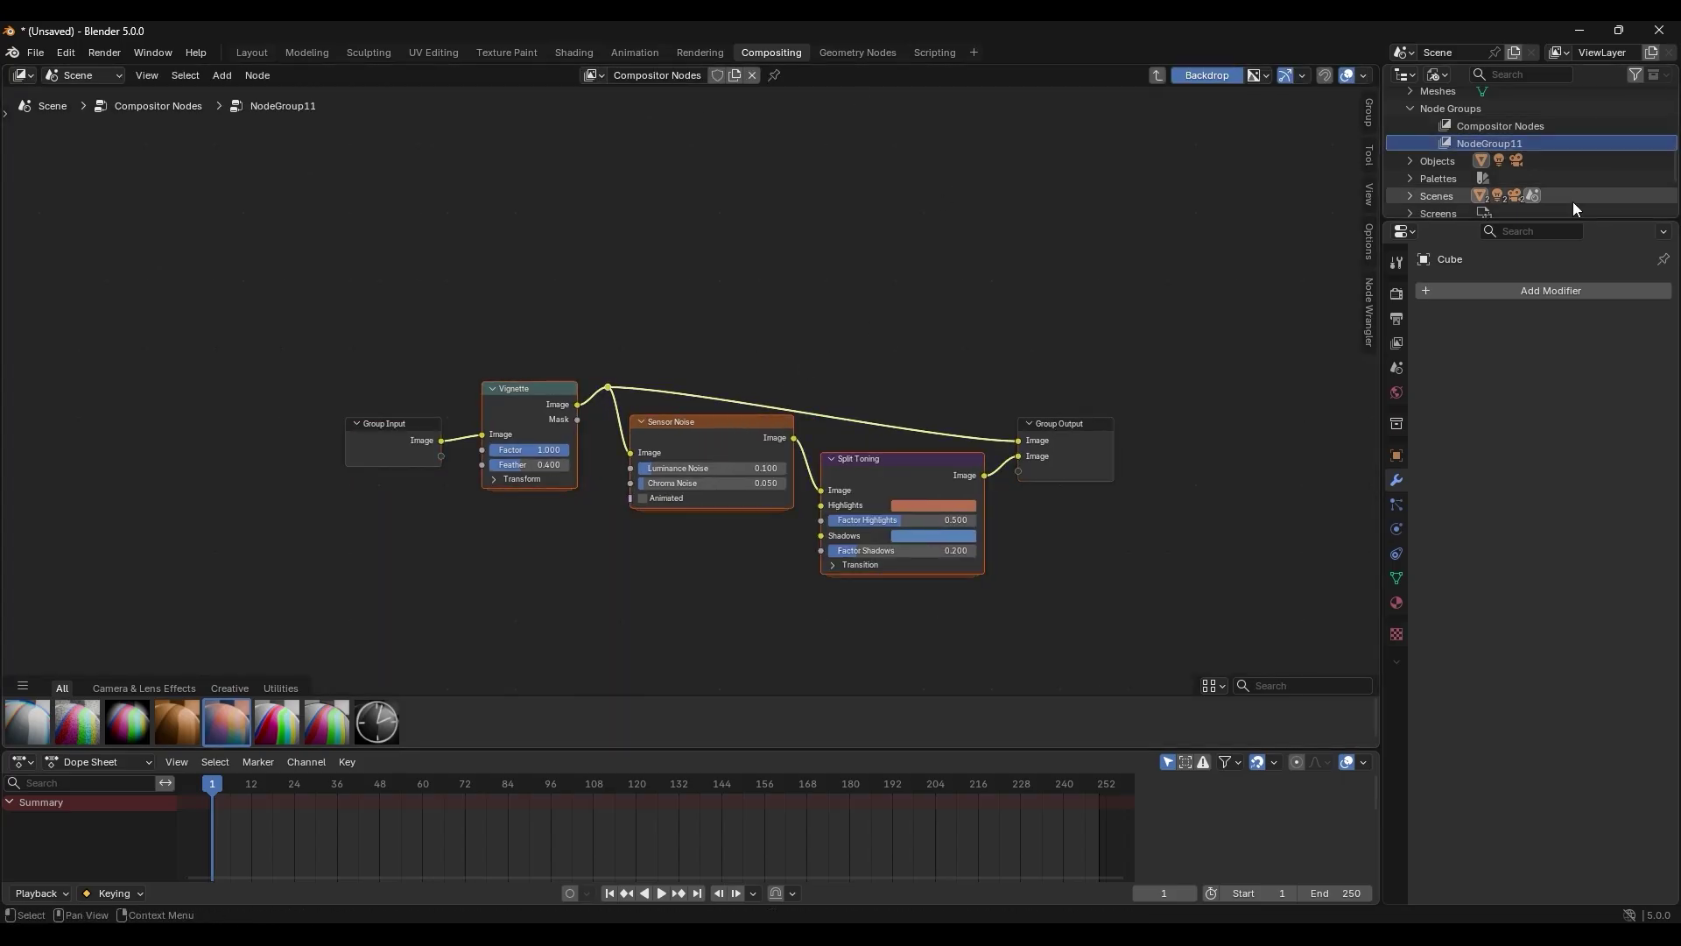
{"action": "right_click", "coordinate": [1484, 140]}
{"action": "left_click", "coordinate": [1427, 160]}
{"action": "key", "text": "ctrl+z"}
{"action": "scroll", "coordinate": [791, 465], "scroll_direction": "up", "scroll_amount": 2}
{"action": "right_click", "coordinate": [1531, 147]}
{"action": "left_click", "coordinate": [1488, 320]}
{"action": "left_click_drag", "start_coordinate": [755, 457], "coordinate": [731, 484], "text": "alt"}
{"action": "left_click_drag", "start_coordinate": [479, 425], "coordinate": [457, 410]}
{"action": "left_click_drag", "start_coordinate": [826, 503], "coordinate": [1182, 548]}
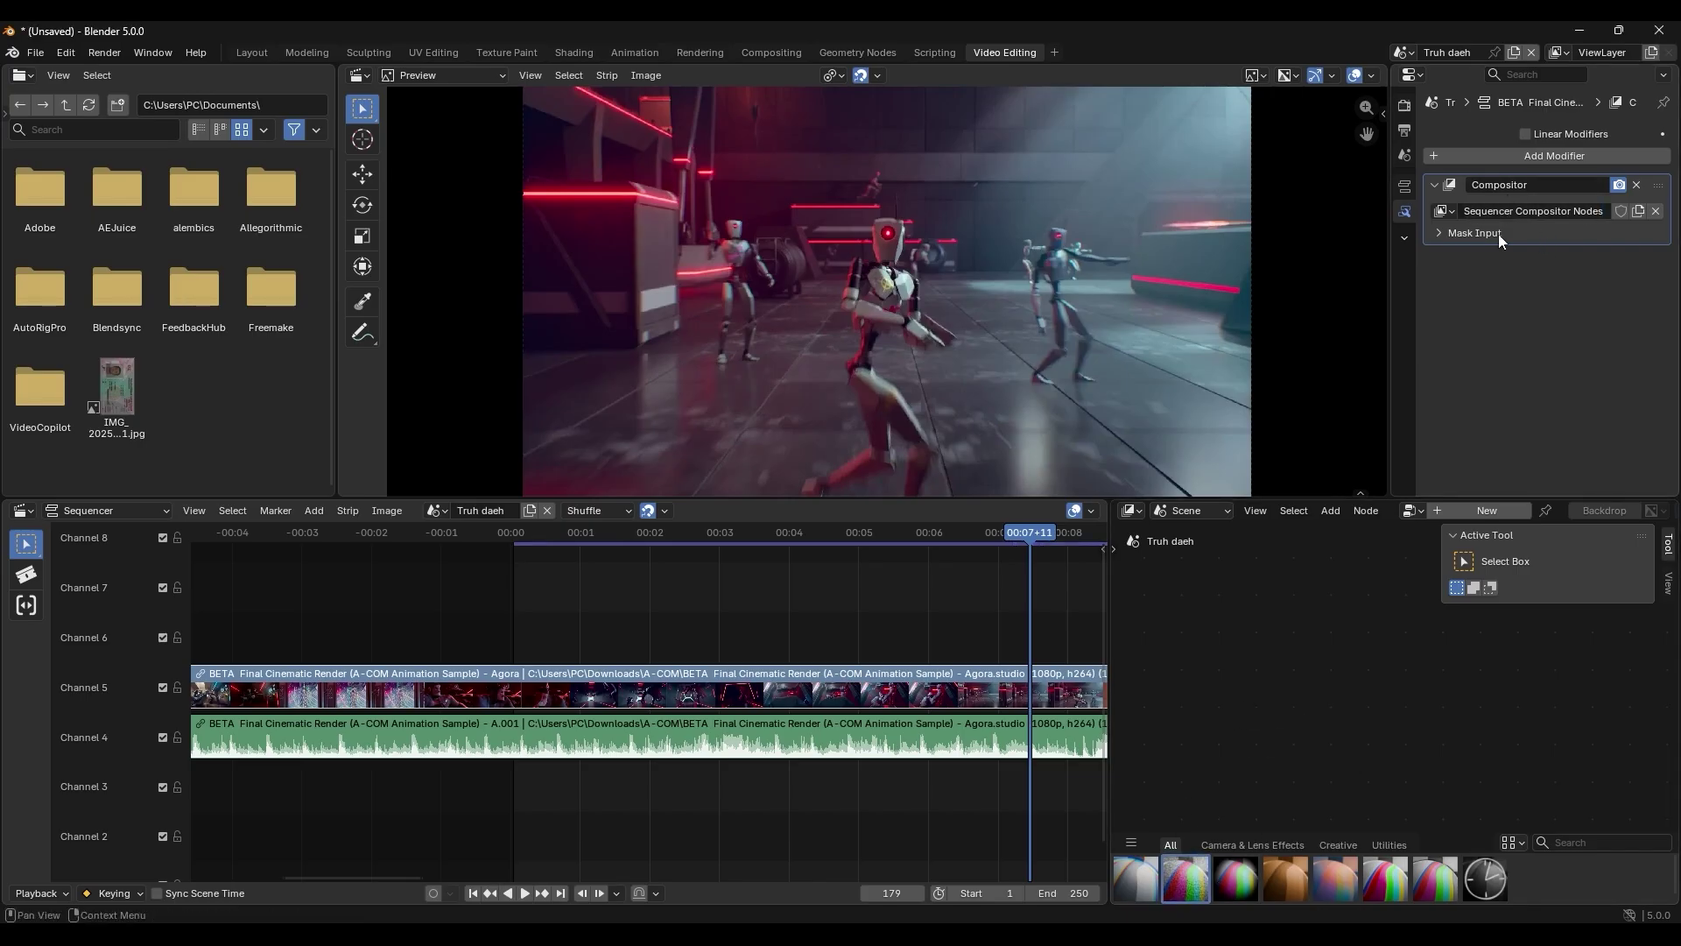
Step: Show the Sequencer Compositor Nodes tree in the video editing node editor and wire a Vignette node between Group Input and the Viewer
{"action": "left_click", "coordinate": [1486, 510]}
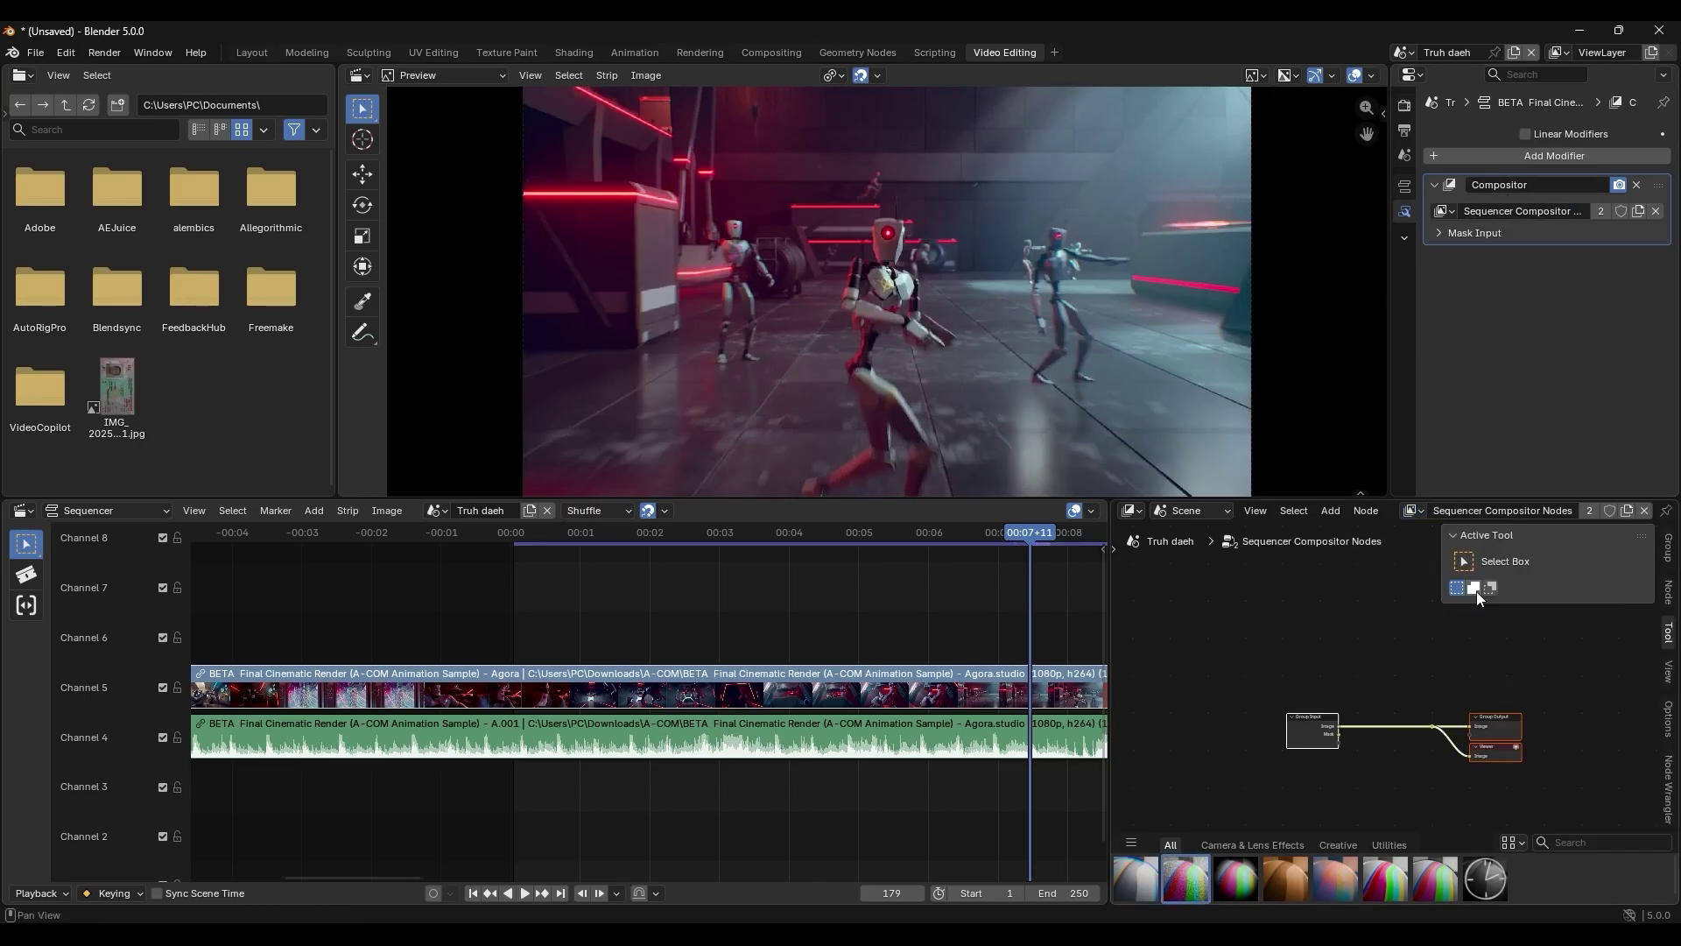
{"action": "scroll", "coordinate": [1304, 636], "scroll_direction": "up", "scroll_amount": 3}
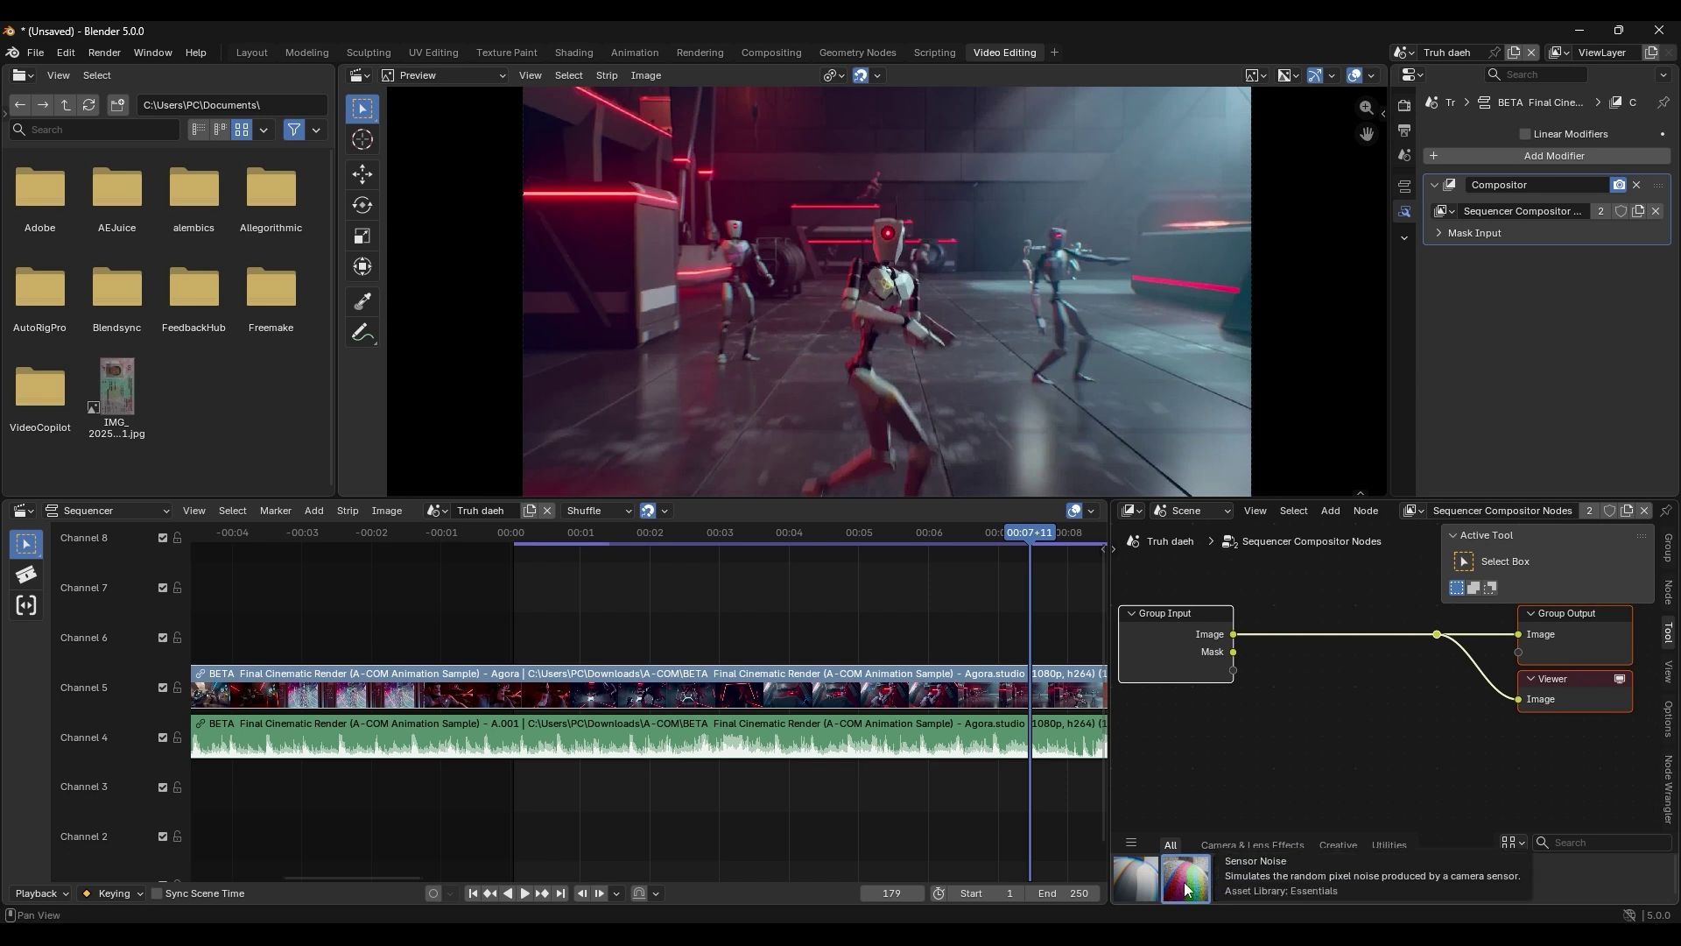
{"action": "left_click_drag", "start_coordinate": [1235, 878], "coordinate": [1365, 660]}
{"action": "left_click_drag", "start_coordinate": [1425, 680], "coordinate": [1519, 699]}
{"action": "left_click_drag", "start_coordinate": [1233, 634], "coordinate": [1312, 716]}
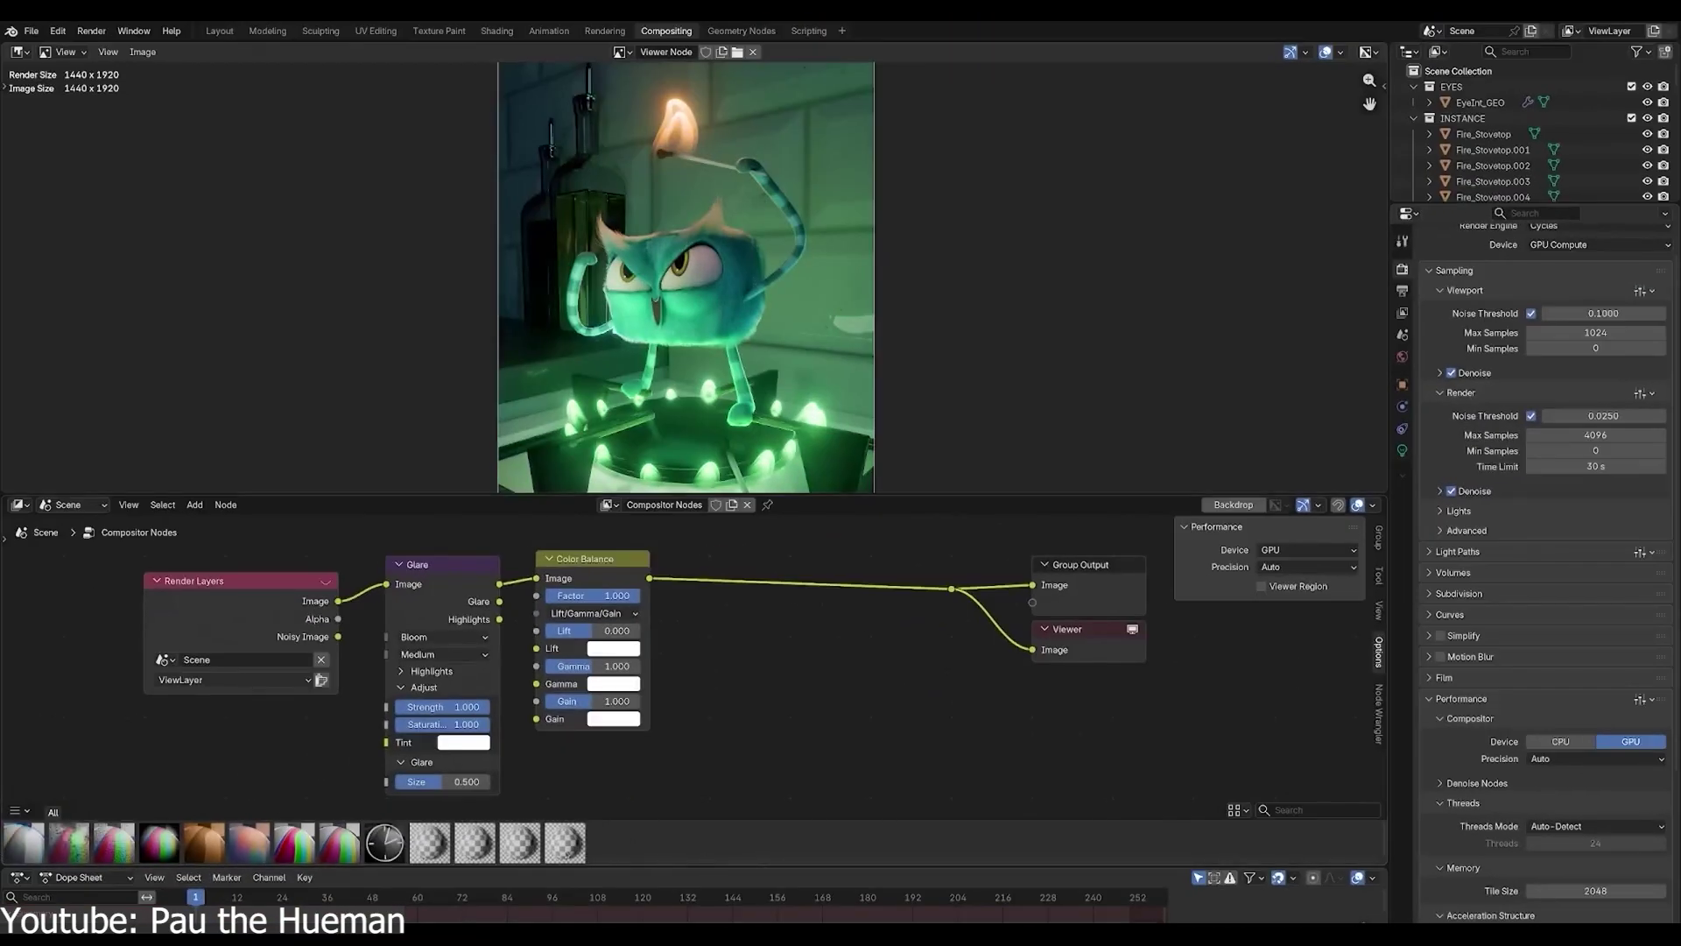
Step: Try a Chromatic Aberration node after Color Balance with its factor raised to about 0.647, and remove it again
{"action": "left_click_drag", "start_coordinate": [21, 843], "coordinate": [747, 581]}
{"action": "middle_click_drag", "start_coordinate": [746, 581], "coordinate": [677, 602]}
{"action": "left_click_drag", "start_coordinate": [680, 655], "coordinate": [701, 655]}
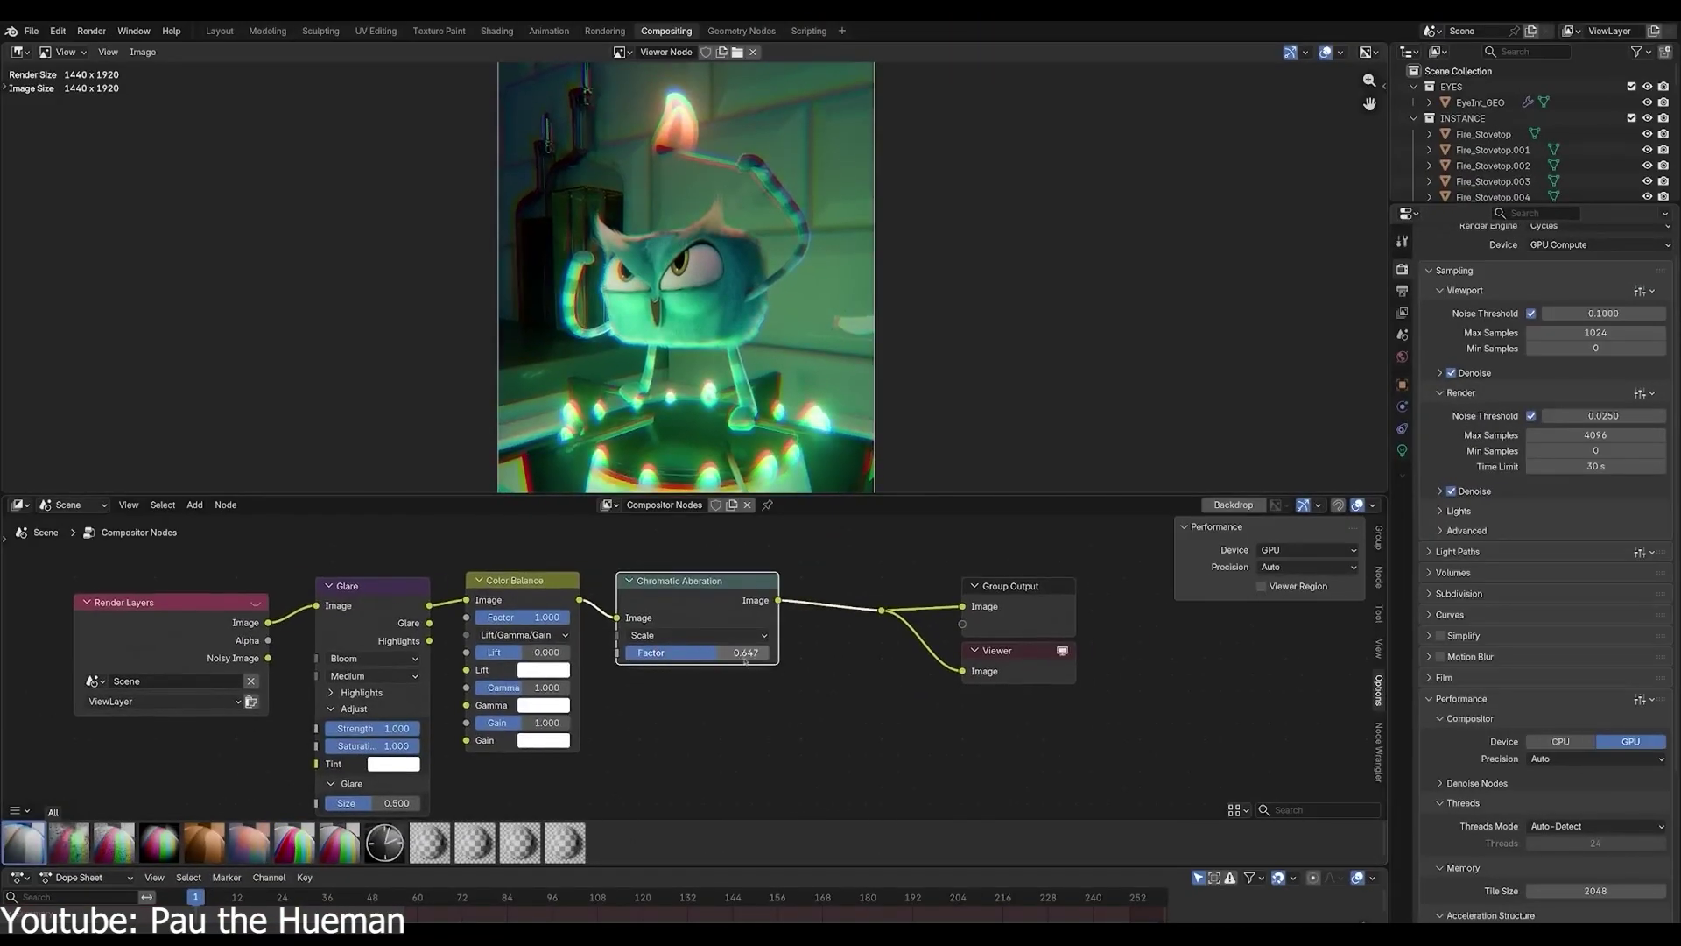
{"action": "key", "text": "ctrl+x"}
Step: Insert a Vignette asset node after Color Balance and lower its factor to 0.965
{"action": "left_click_drag", "start_coordinate": [158, 842], "coordinate": [737, 584]}
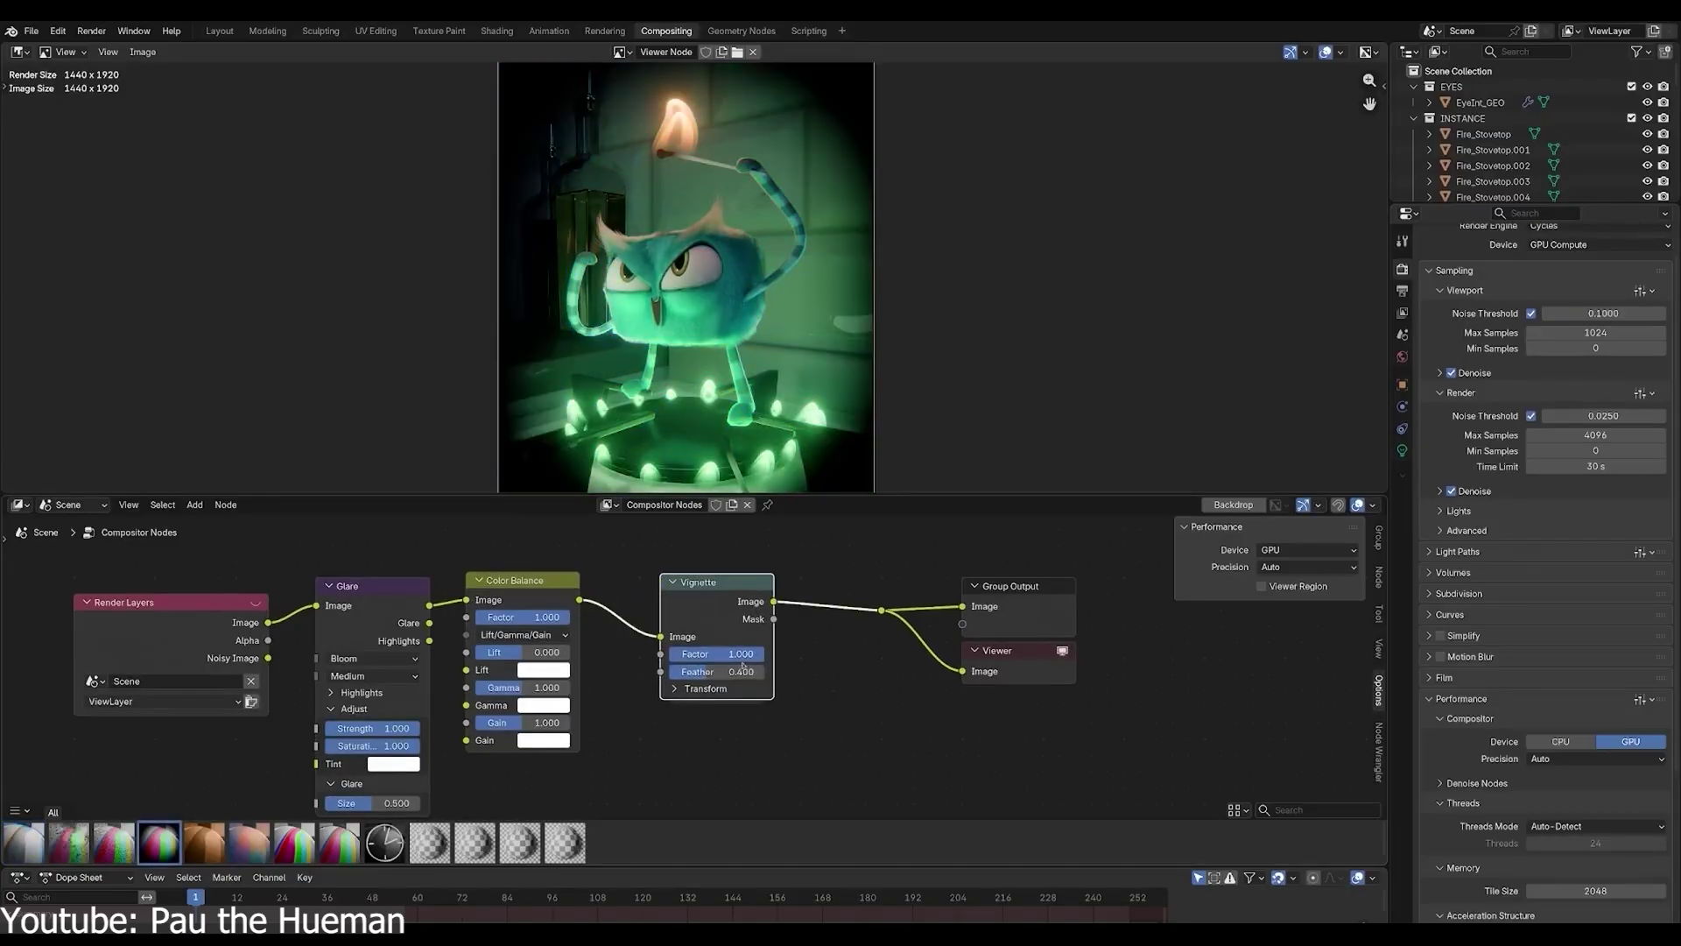
{"action": "left_click_drag", "start_coordinate": [749, 659], "coordinate": [741, 655]}
{"action": "middle_click_drag", "start_coordinate": [750, 663], "coordinate": [708, 663]}
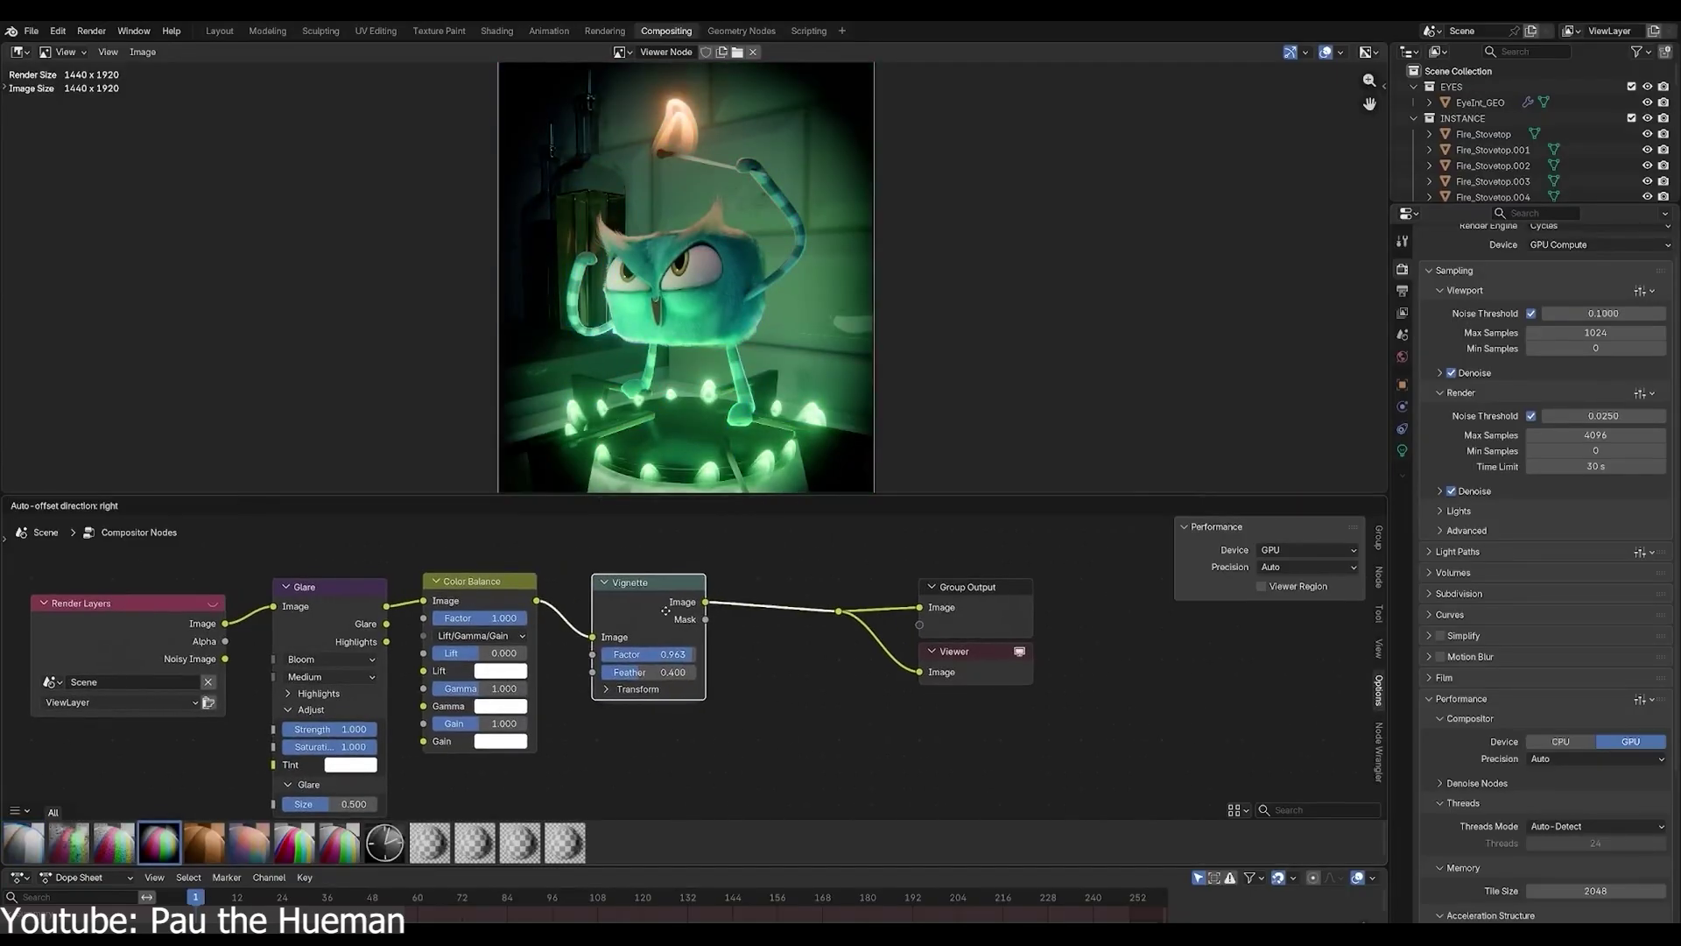
Step: Open the Vignette node group and its nested group to examine their internal nodes, and return to the main tree
{"action": "key", "text": "Tab"}
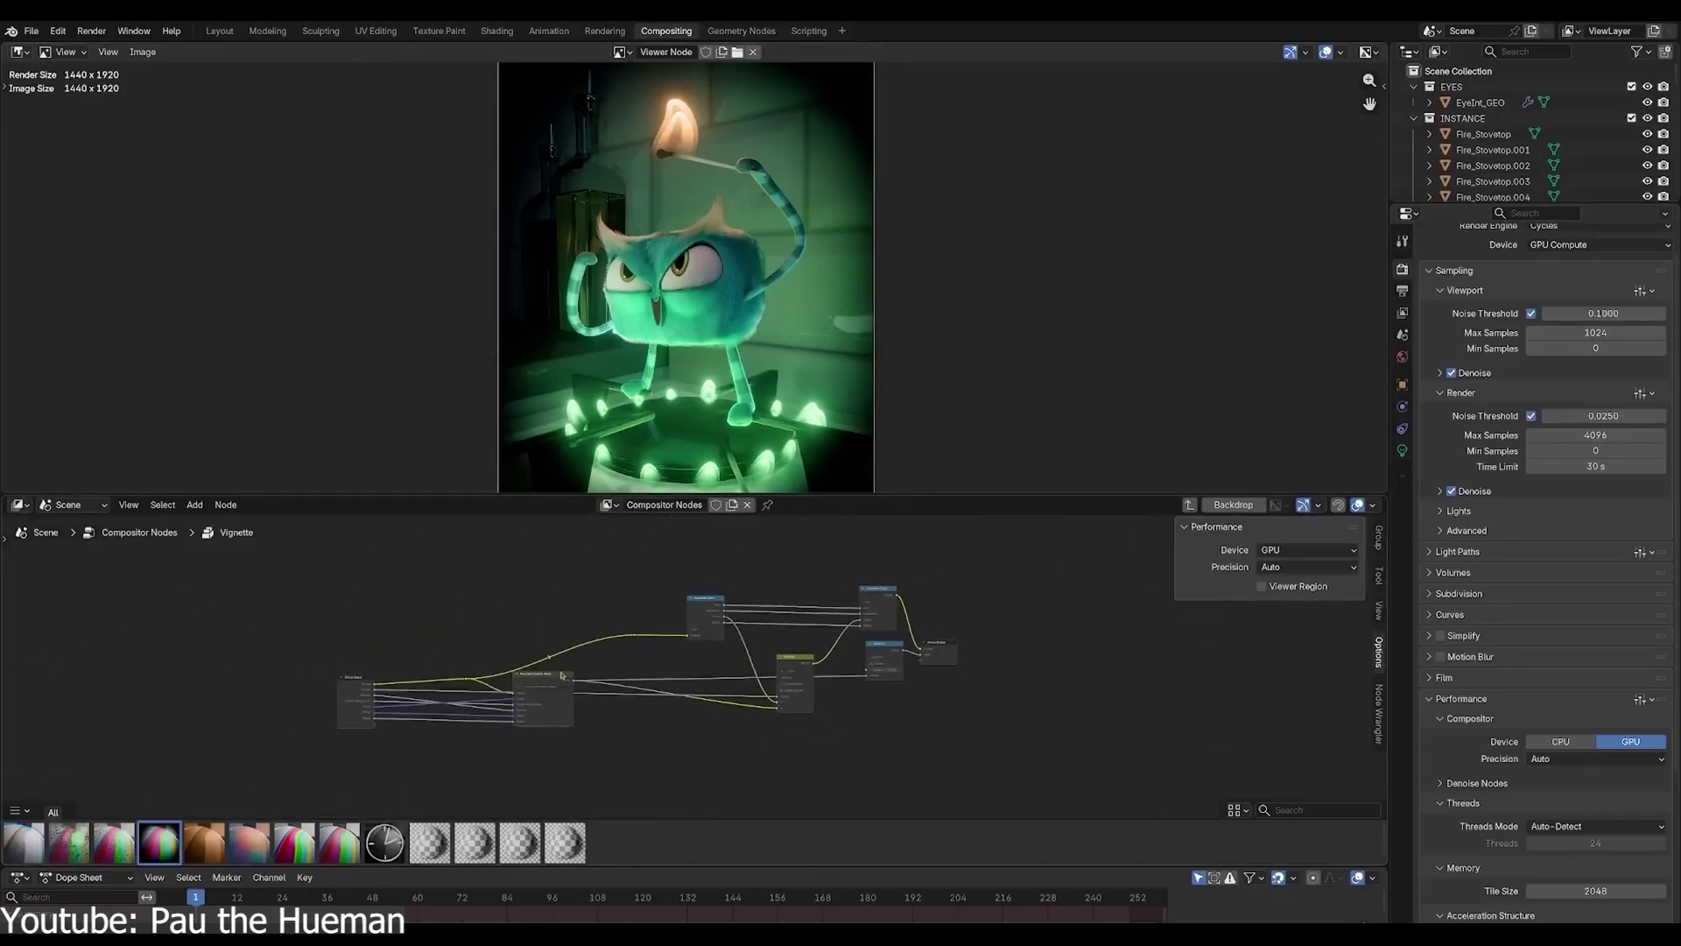
{"action": "left_click", "coordinate": [563, 675]}
{"action": "key", "text": "Tab"}
{"action": "middle_click_drag", "start_coordinate": [805, 713], "coordinate": [613, 740]}
{"action": "key", "text": "ctrl+Tab"}
{"action": "key", "text": "ctrl+Tab"}
Step: Place the Color Balance node after Vignette and preview the Glare node's output in the Viewer
{"action": "scroll", "coordinate": [631, 755], "scroll_direction": "up", "scroll_amount": 5}
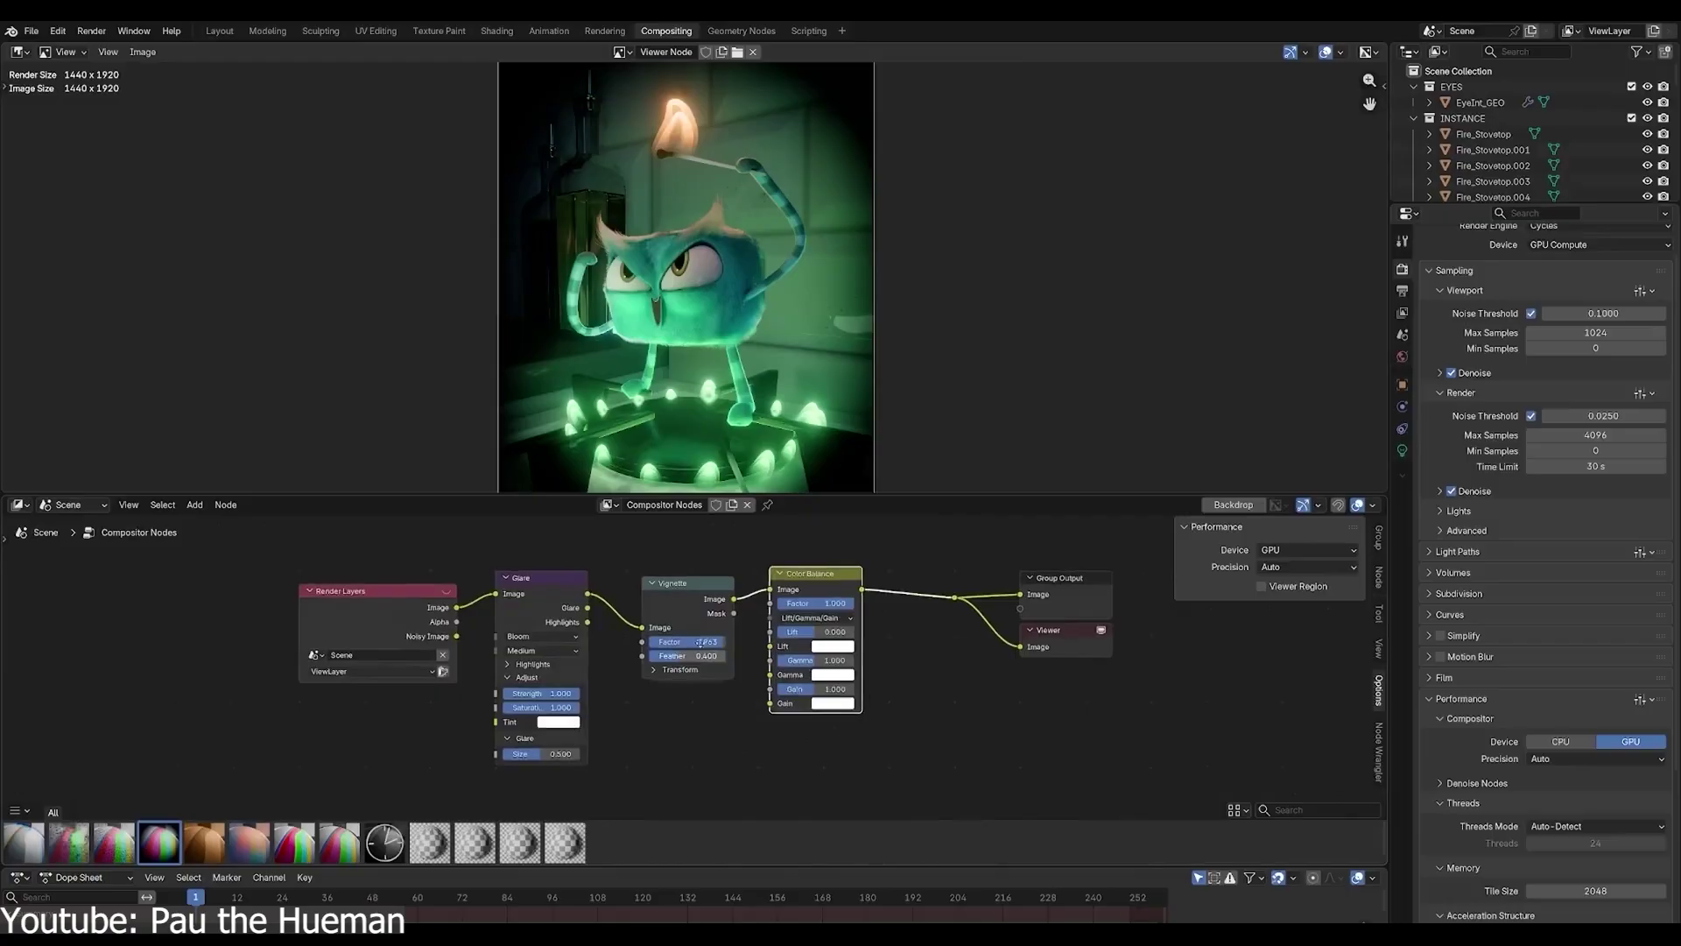
{"action": "scroll", "coordinate": [525, 632], "scroll_direction": "up", "scroll_amount": 1}
{"action": "middle_click_drag", "start_coordinate": [526, 633], "coordinate": [554, 635]}
{"action": "left_click", "coordinate": [569, 600], "text": "ctrl+shift"}
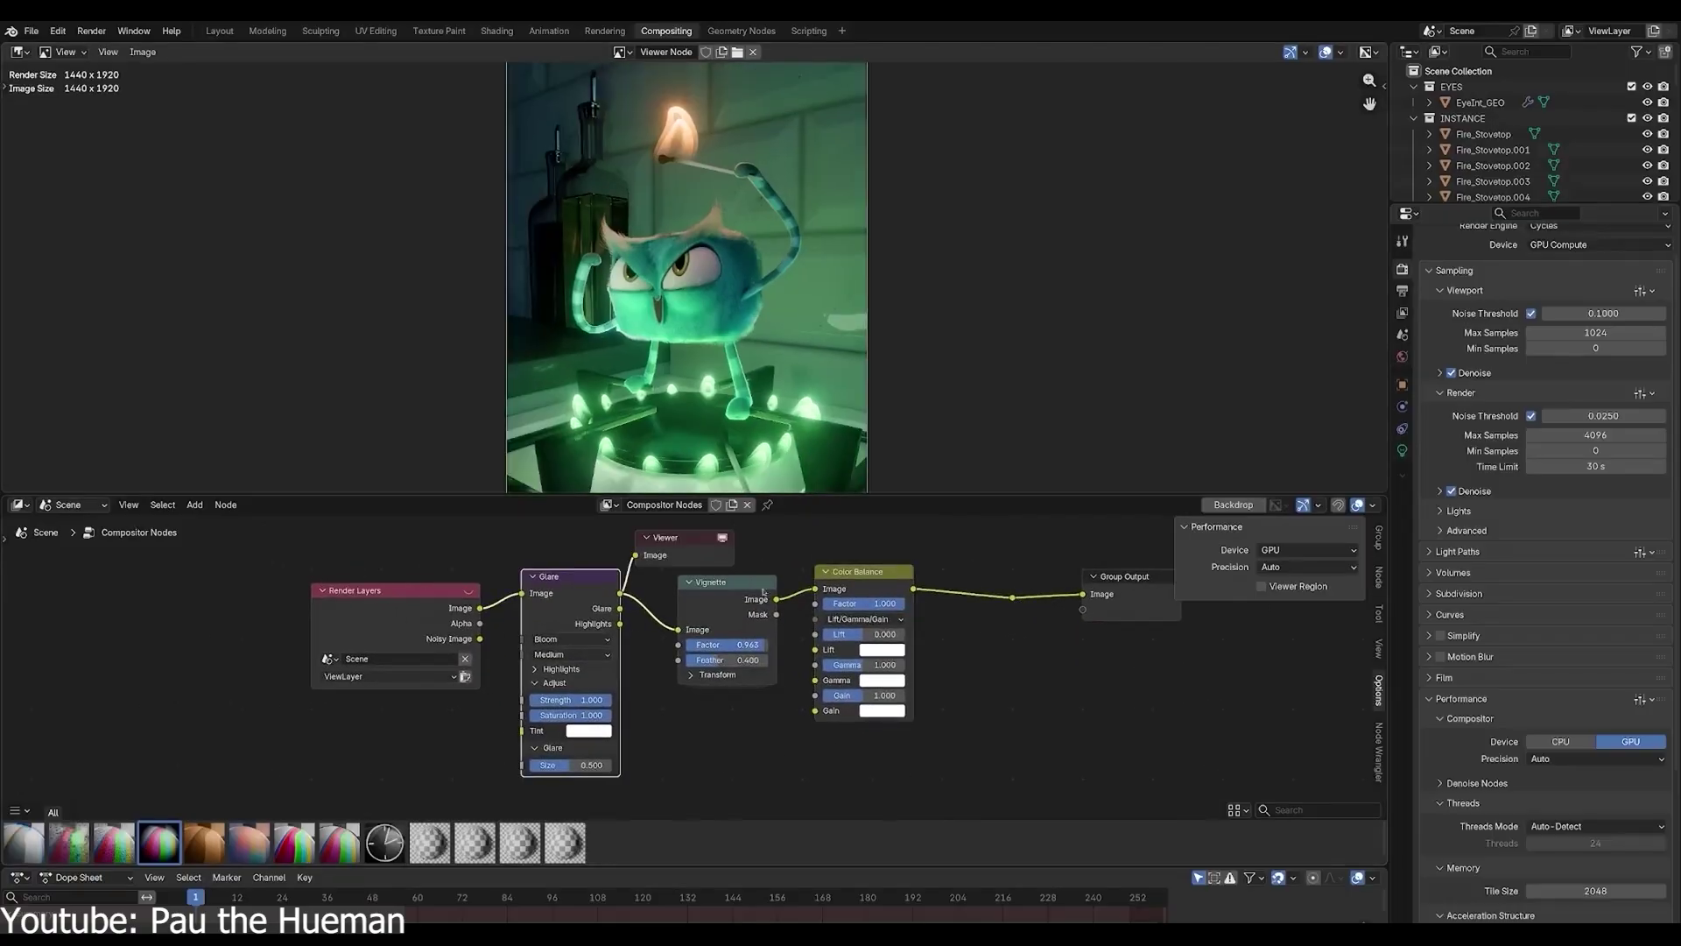
Step: Preview the Vignette node in the Viewer and set its factor to 0.388 and feather to 0.484
{"action": "left_click", "coordinate": [764, 592], "text": "ctrl+shift"}
{"action": "middle_click_drag", "start_coordinate": [763, 591], "coordinate": [696, 603]}
{"action": "left_click_drag", "start_coordinate": [688, 656], "coordinate": [632, 663]}
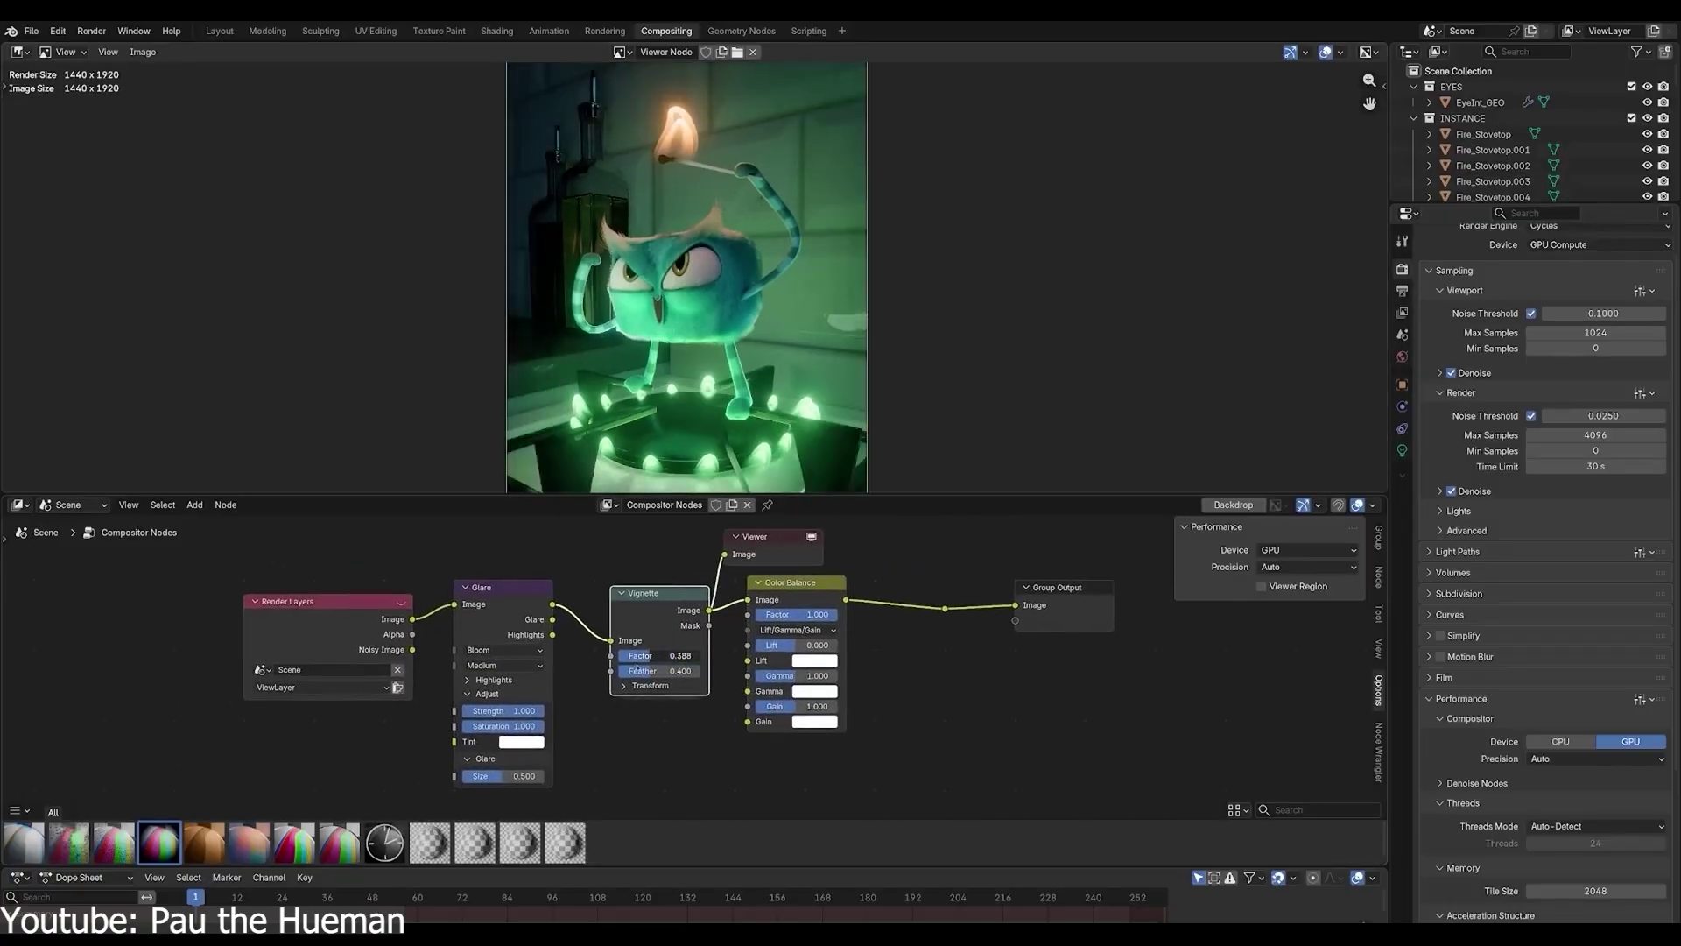
Step: Preview the Color Balance node in the Viewer and lower its gain to 0.857
{"action": "middle_click_drag", "start_coordinate": [821, 605], "coordinate": [753, 624]}
{"action": "left_click", "coordinate": [753, 623], "text": "ctrl+shift"}
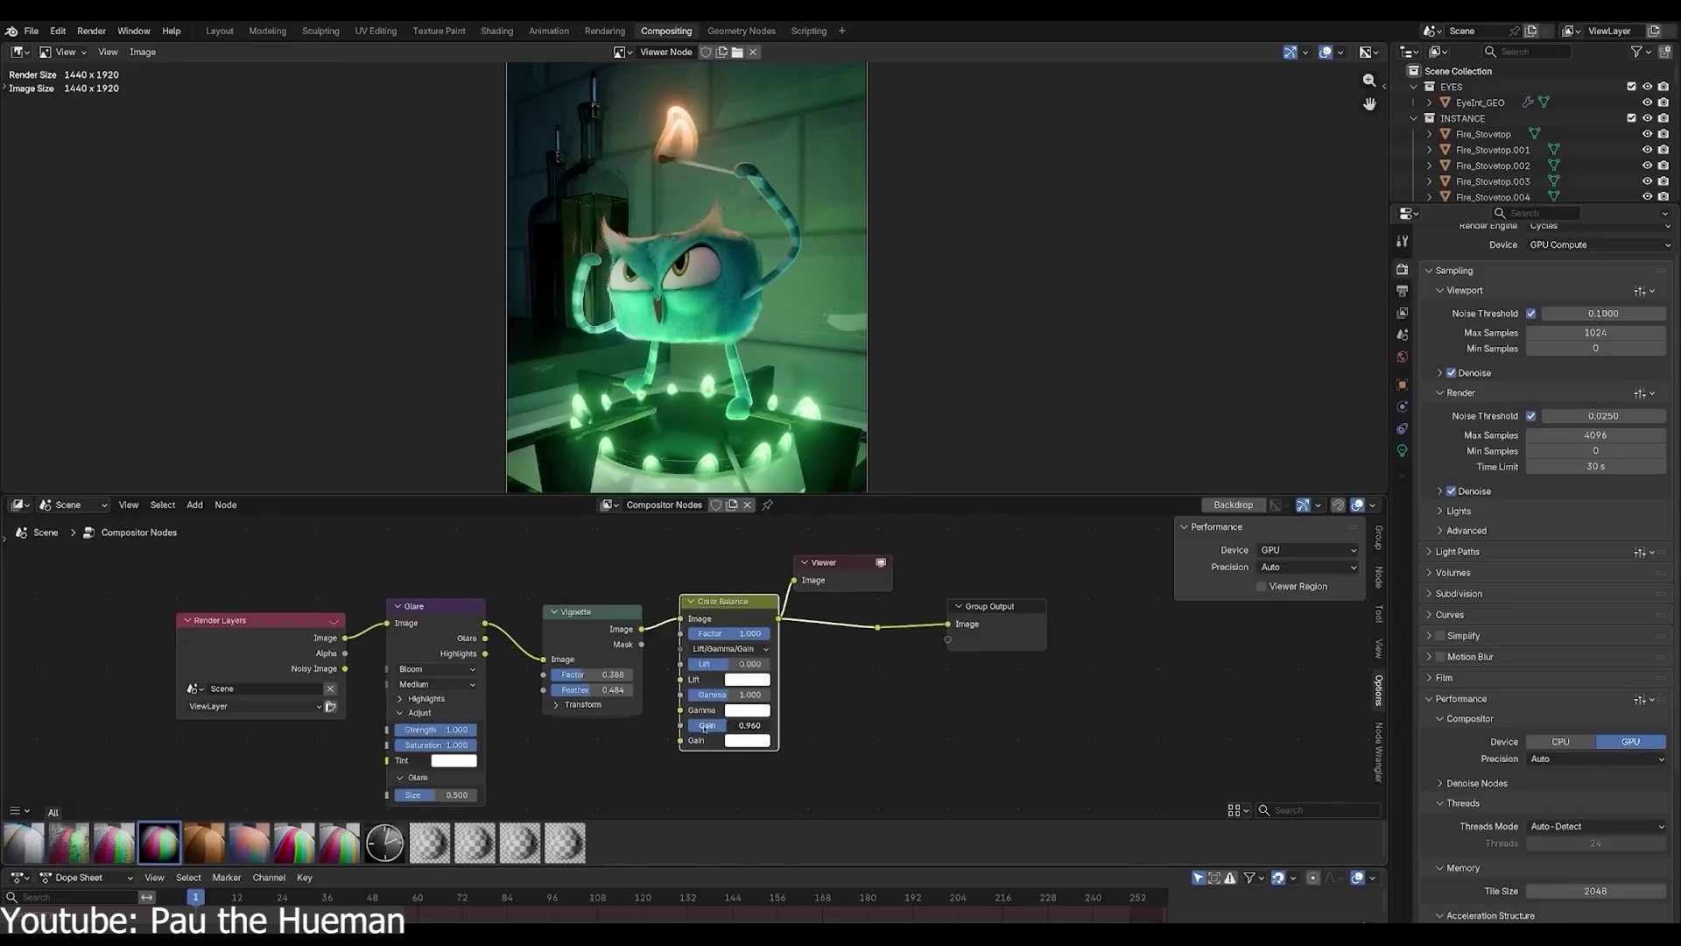
Step: Mute and unmute the Glare, Vignette and Color Balance nodes together to compare, and feed the Viewer from the reroute point
{"action": "left_click_drag", "start_coordinate": [396, 584], "coordinate": [718, 761]}
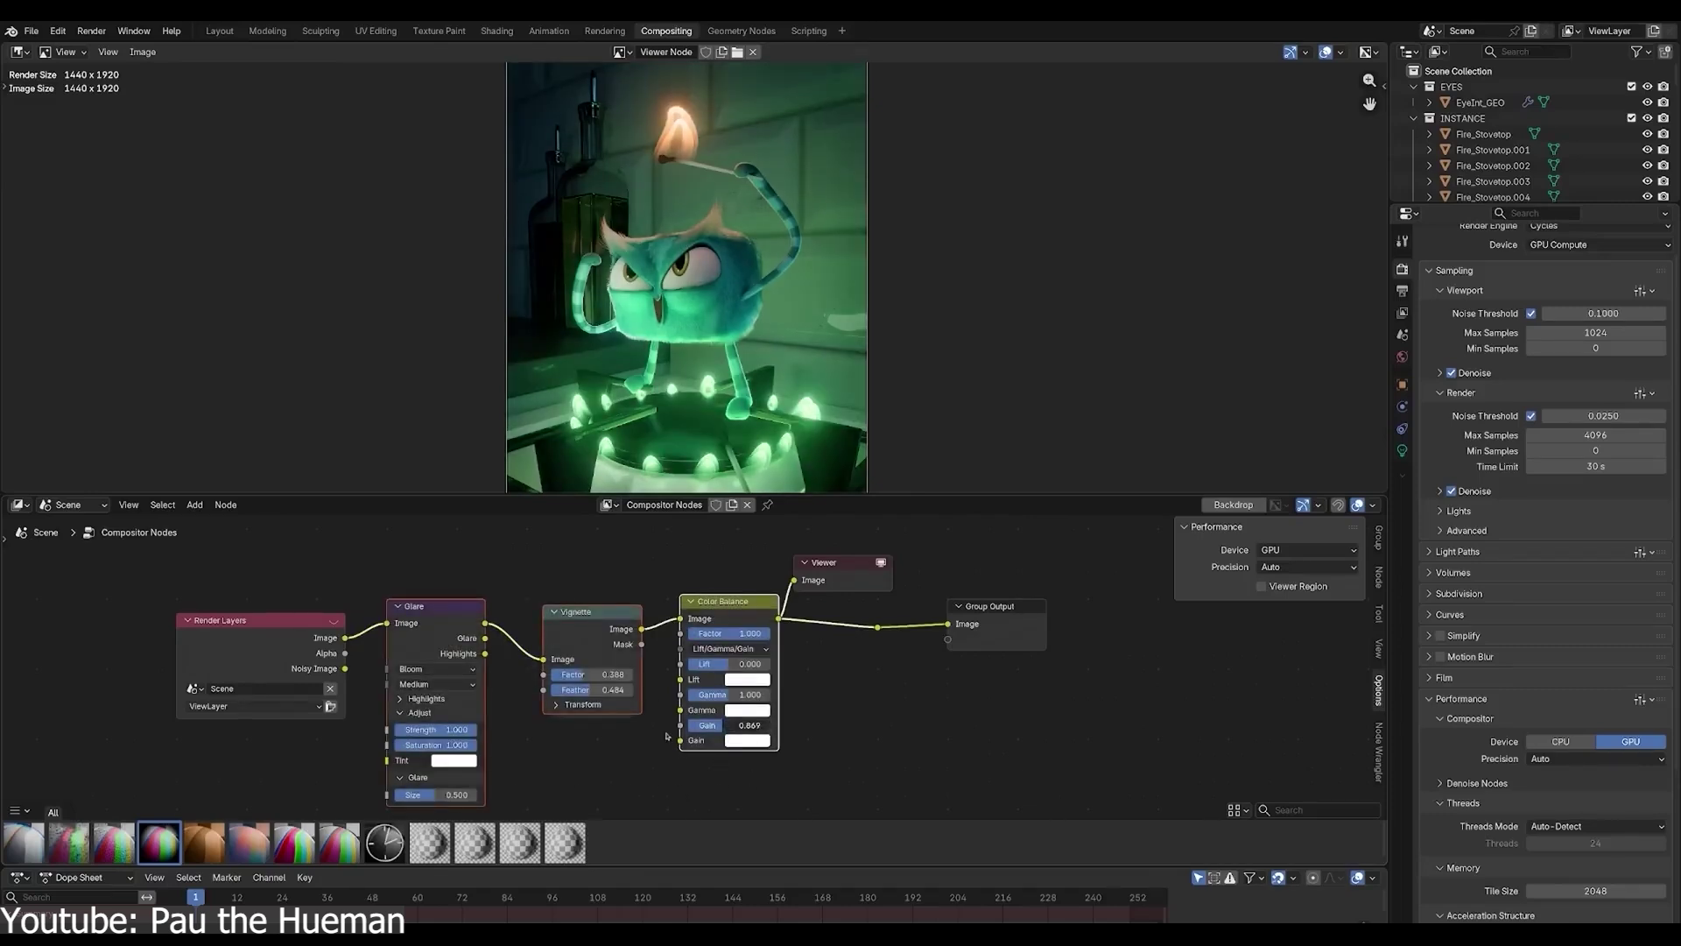
{"action": "key", "text": "m"}
{"action": "key", "text": "m"}
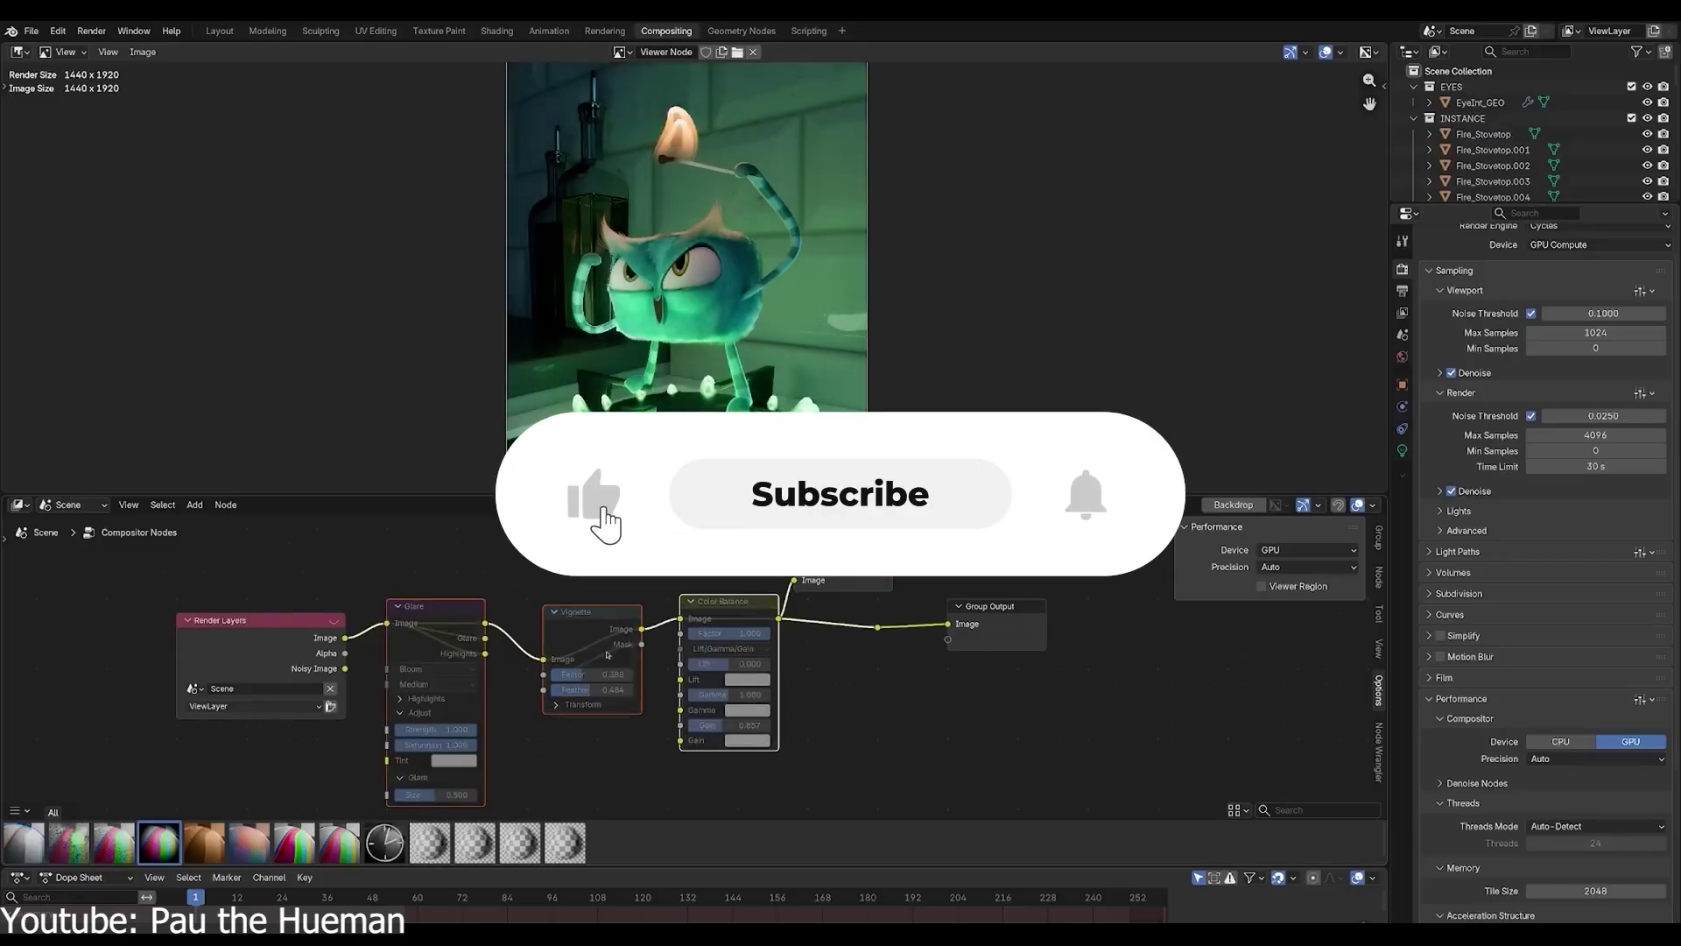
{"action": "left_click", "coordinate": [878, 627], "text": "ctrl+shift"}
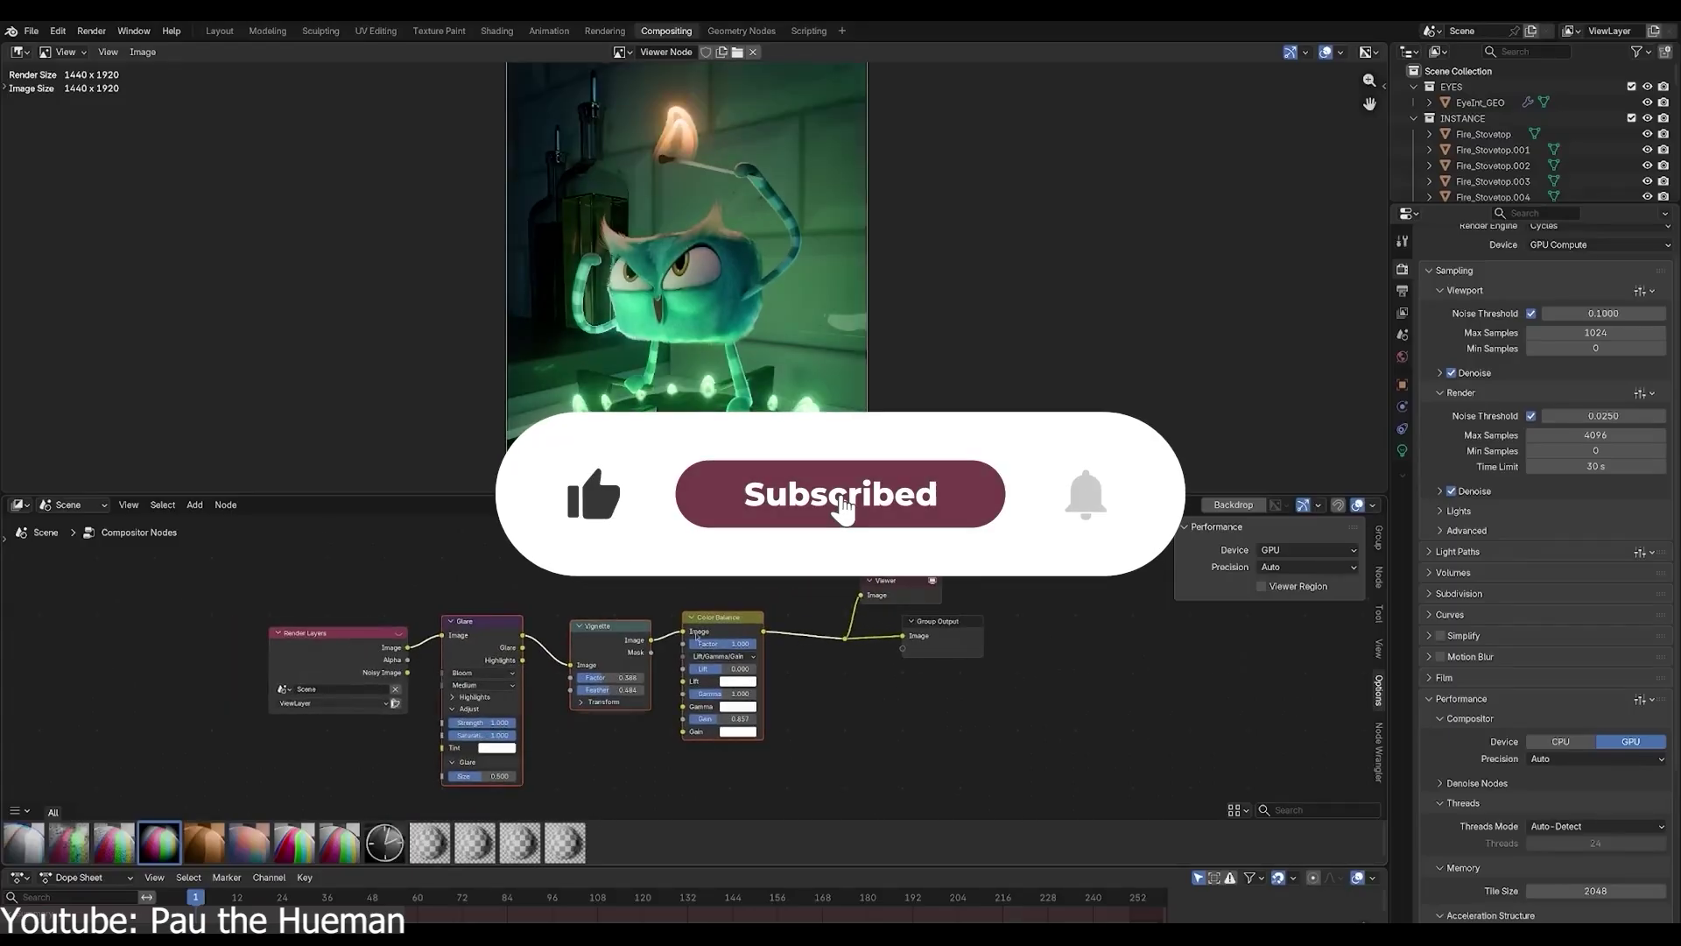
Step: Move the Render Layers, Glare, Vignette and Color Balance nodes away from the reroute and output nodes to make room
{"action": "scroll", "coordinate": [901, 330], "scroll_direction": "up", "scroll_amount": 1}
{"action": "middle_click_drag", "start_coordinate": [901, 330], "coordinate": [889, 331]}
{"action": "left_click", "coordinate": [841, 692]}
{"action": "left_click_drag", "start_coordinate": [368, 580], "coordinate": [928, 670]}
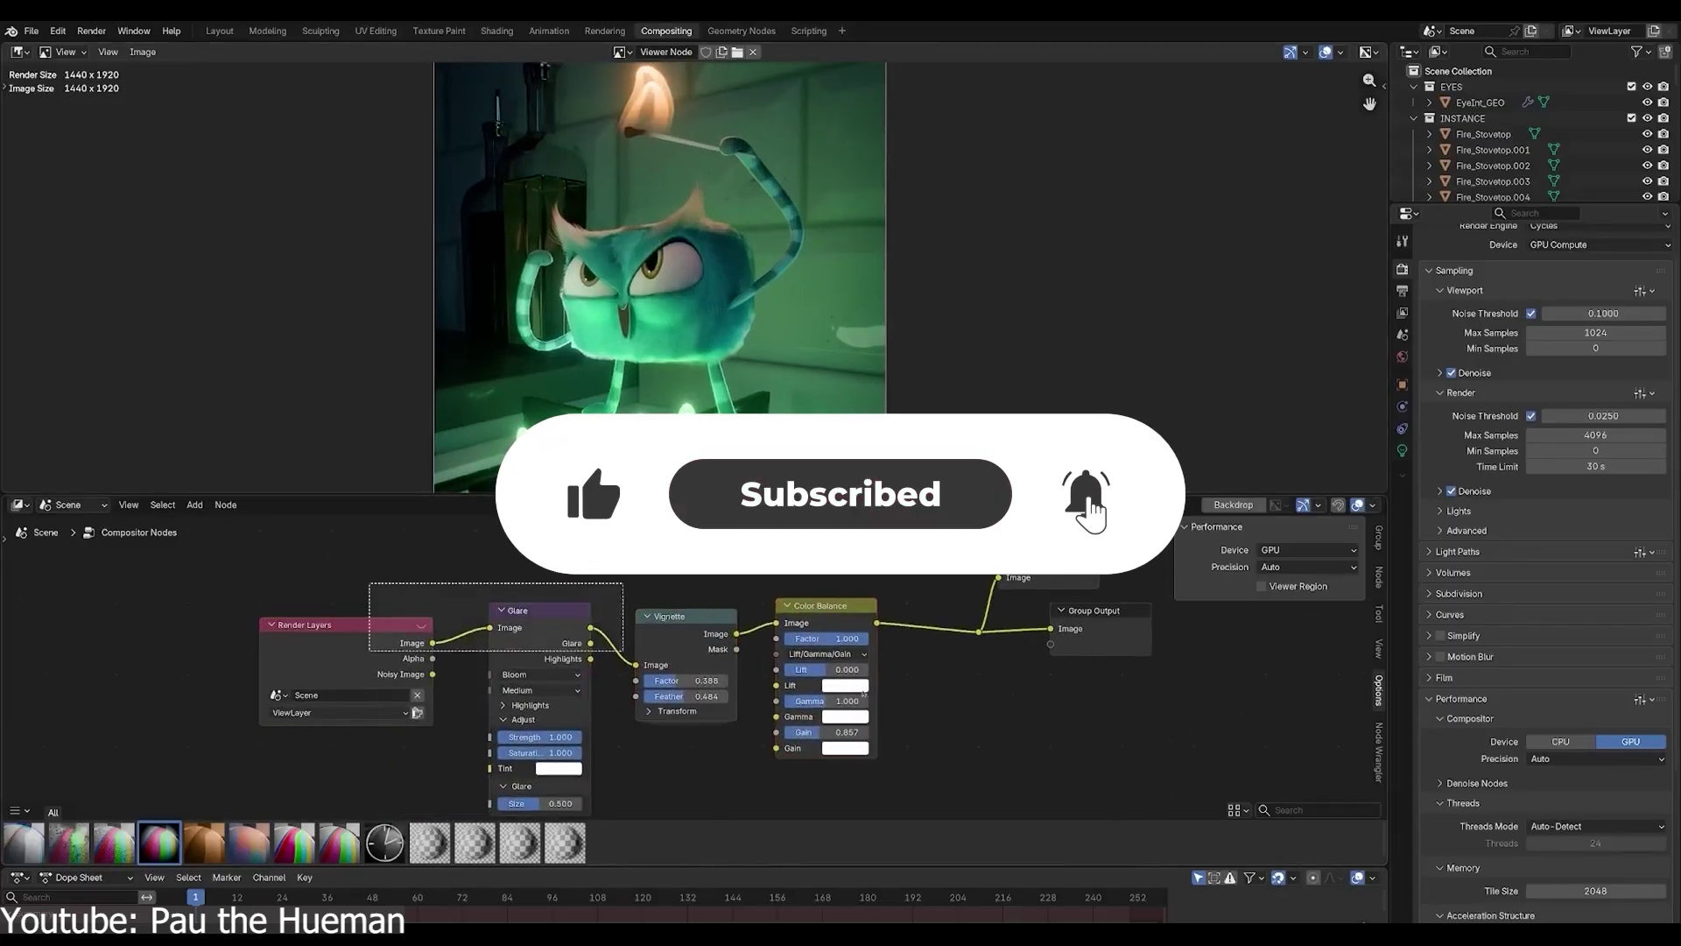
{"action": "key", "text": "g"}
{"action": "left_click", "coordinate": [795, 663]}
{"action": "left_click", "coordinate": [795, 663]}
{"action": "middle_click_drag", "start_coordinate": [795, 663], "coordinate": [735, 650]}
Step: Set the Color Balance node's gain color to red
{"action": "left_click", "coordinate": [655, 732]}
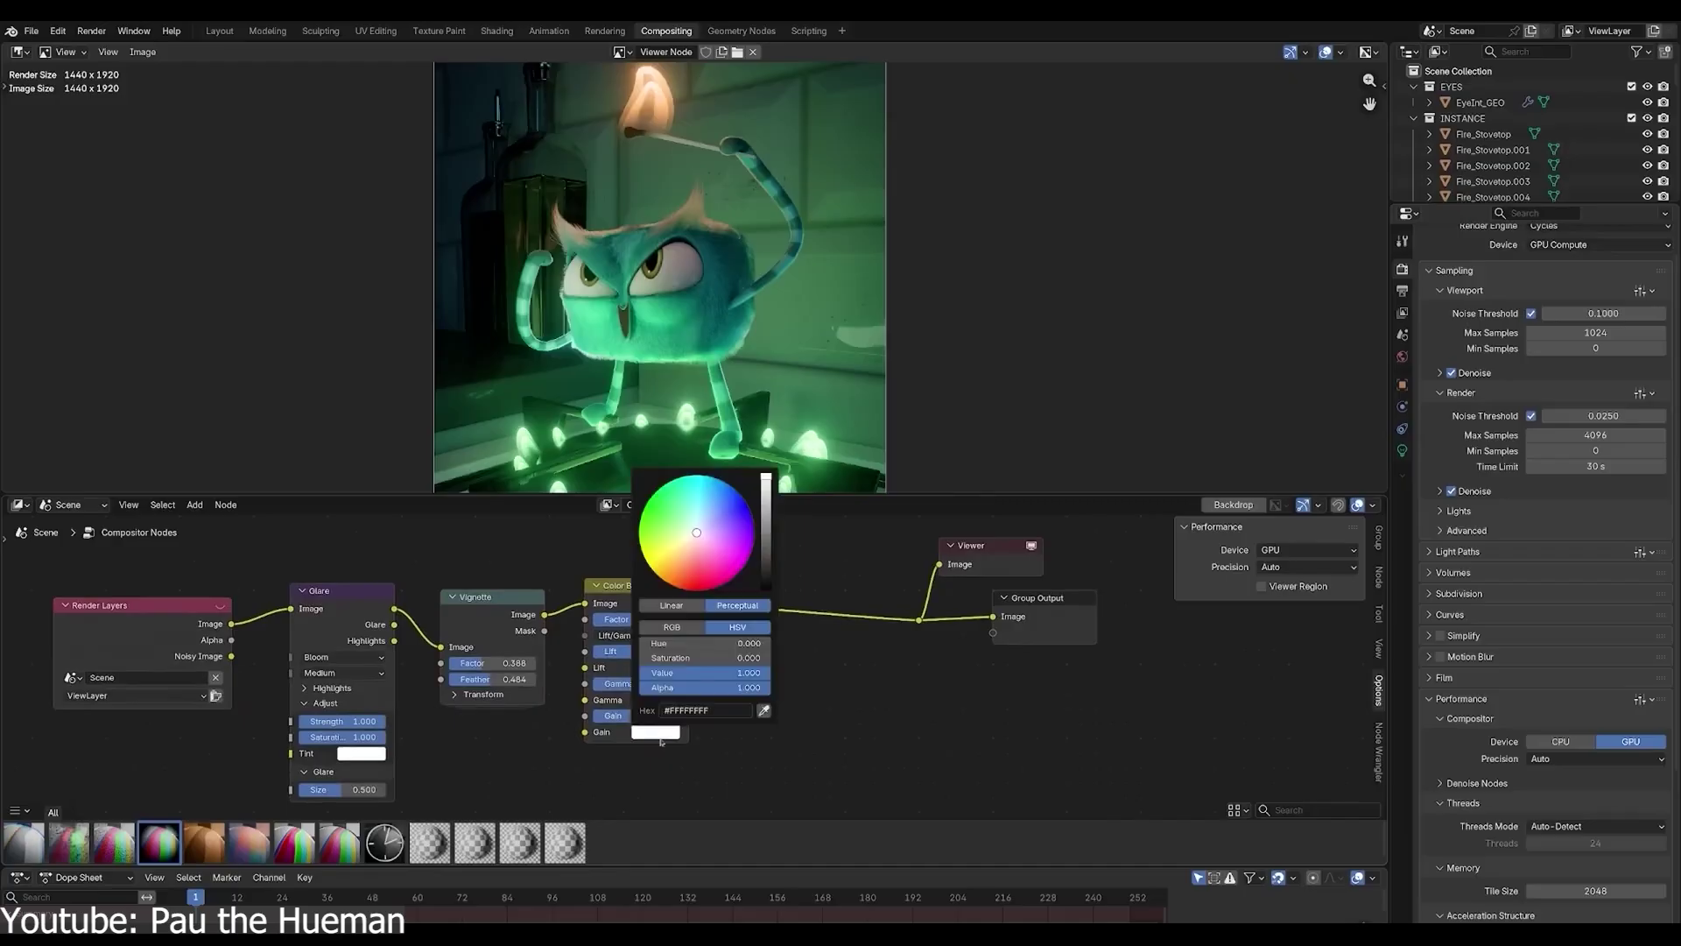
{"action": "left_click", "coordinate": [680, 588]}
{"action": "left_click_drag", "start_coordinate": [673, 612], "coordinate": [692, 587]}
Step: Add a Color Correction node between Color Balance and the reroute point
{"action": "middle_click_drag", "start_coordinate": [742, 618], "coordinate": [709, 625]}
{"action": "key", "text": "shift+a"}
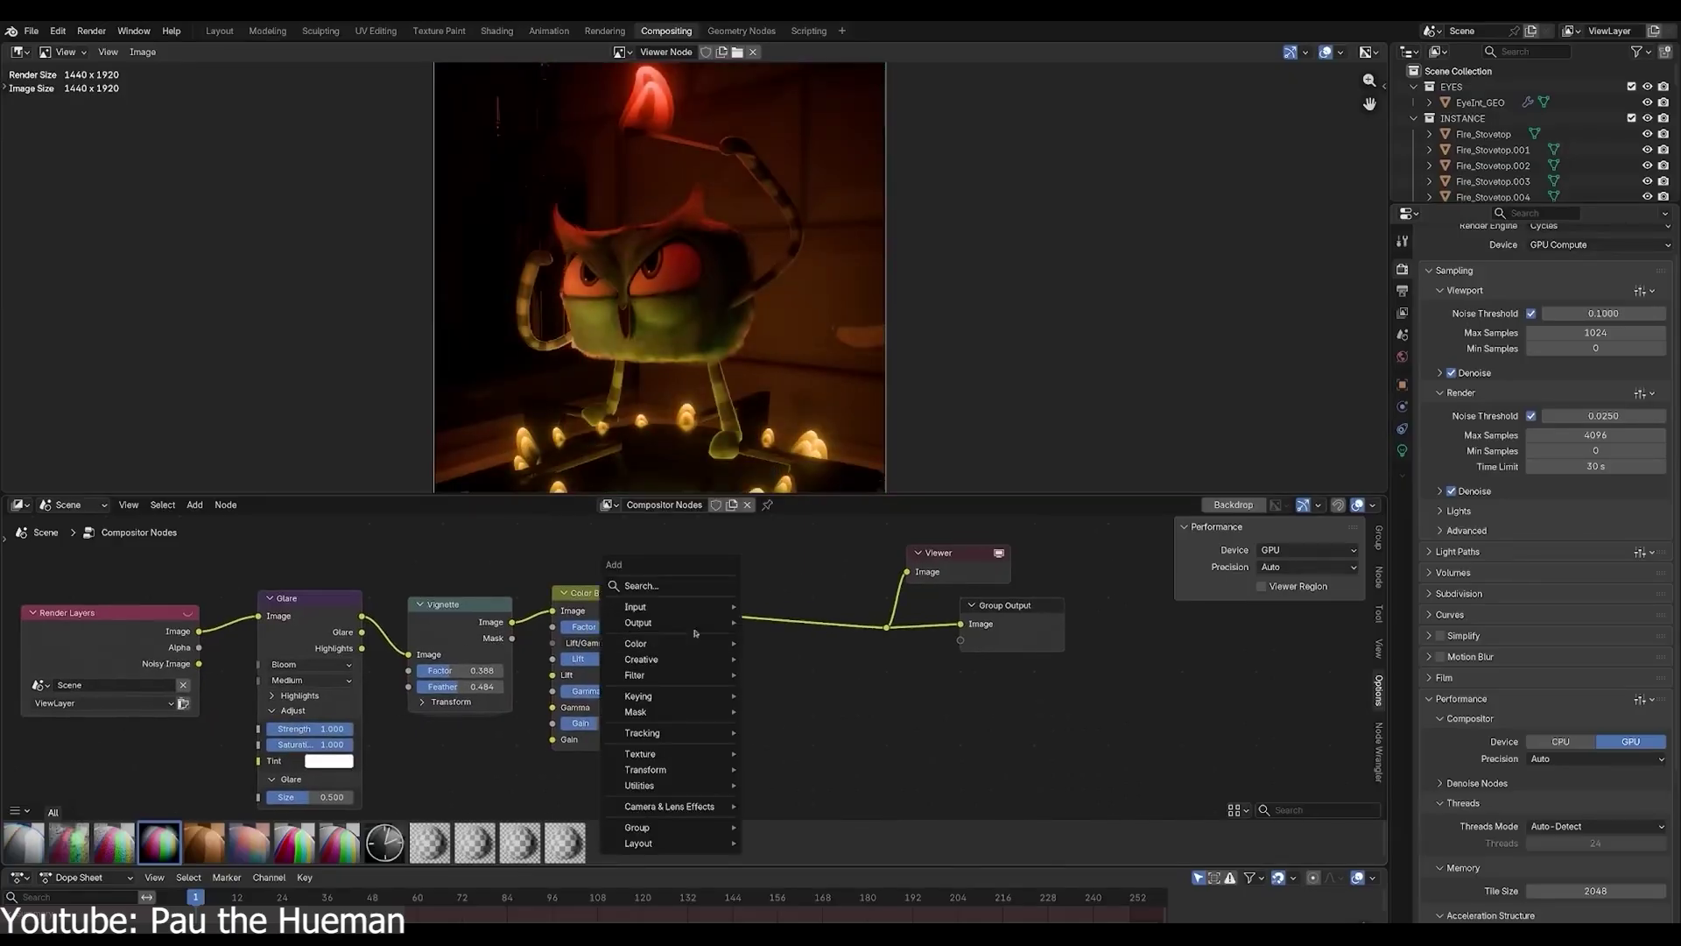
{"action": "key", "text": "shift+a"}
{"action": "mouse_move", "coordinate": [688, 604]}
{"action": "mouse_move", "coordinate": [814, 602]}
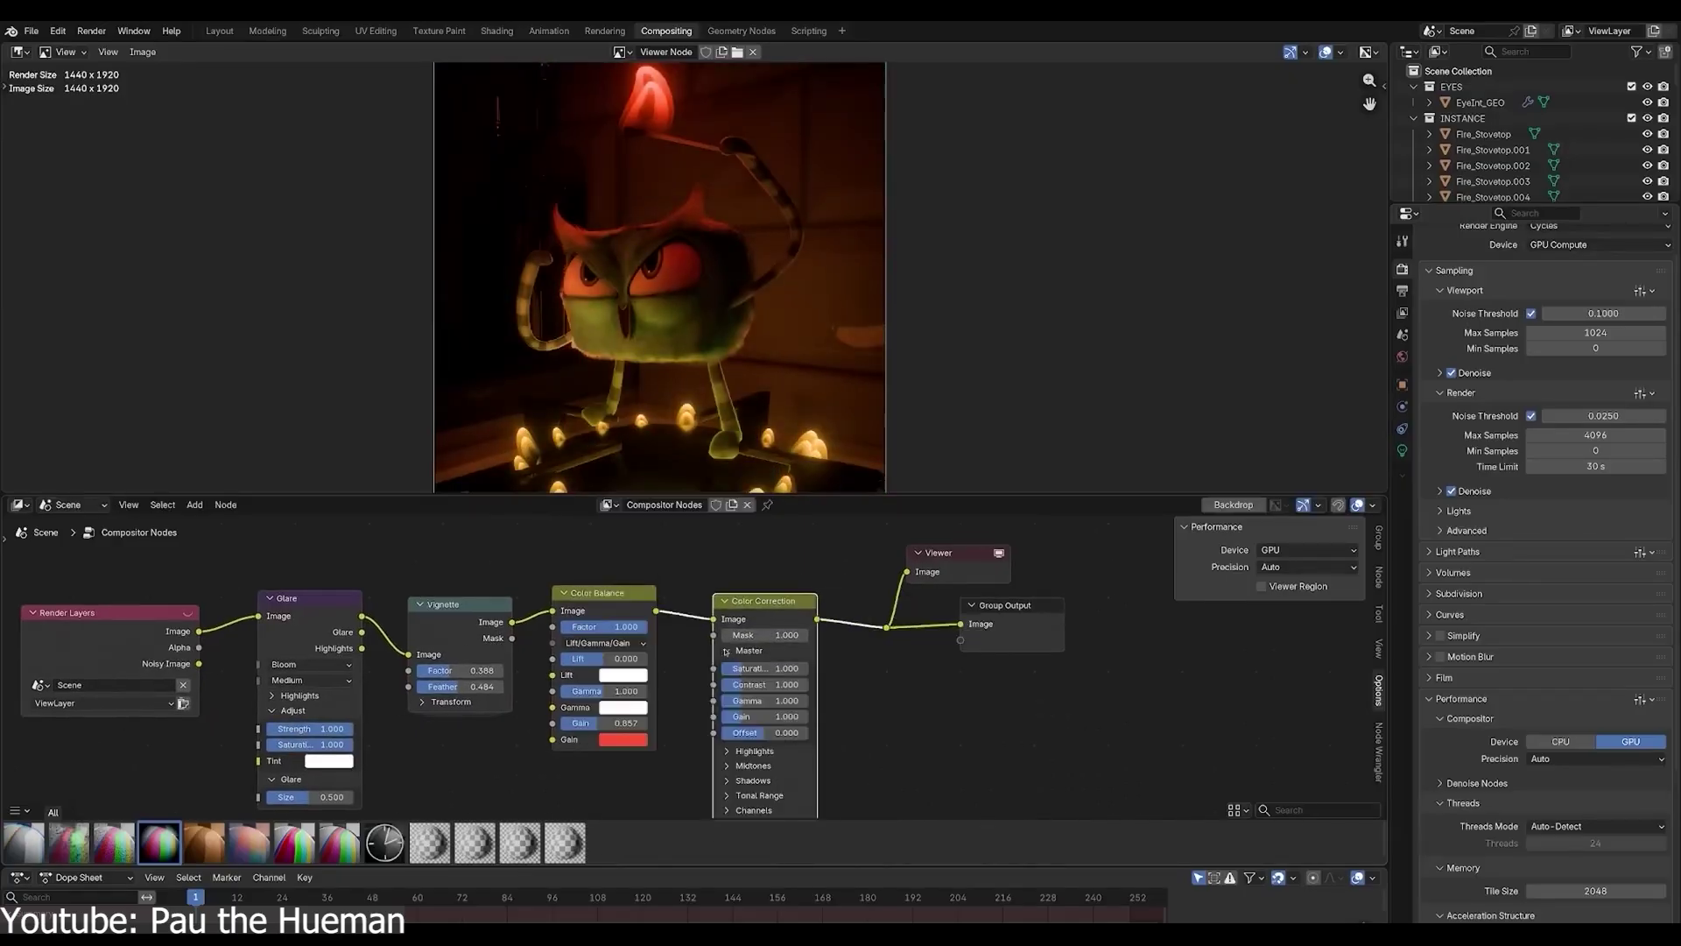